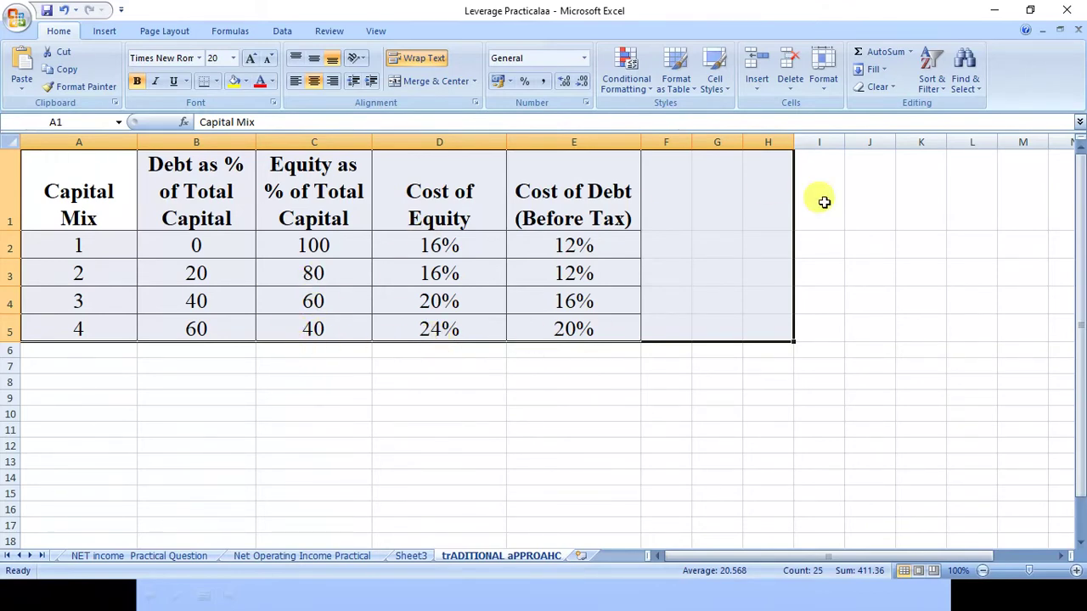
left_click(673, 211)
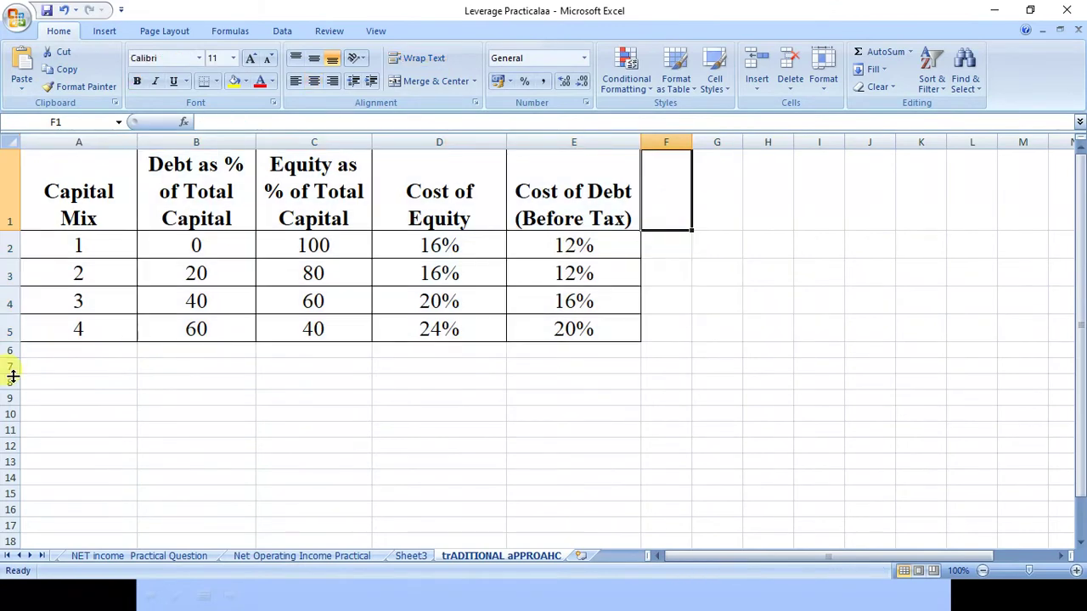
left_click(88, 220)
left_click_drag(92, 222, 528, 317)
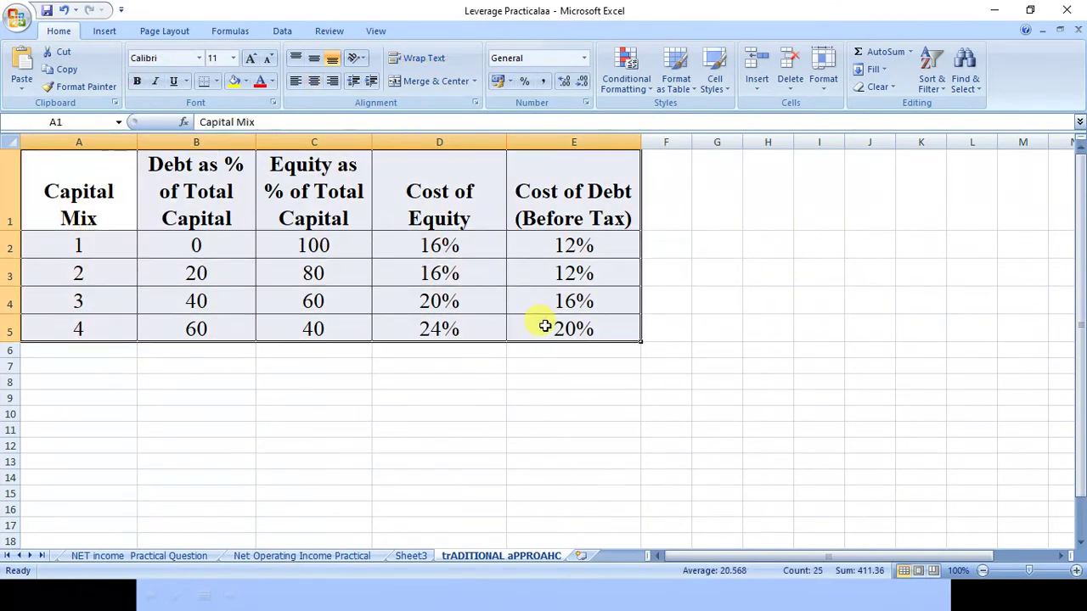
left_click_drag(451, 246, 584, 325)
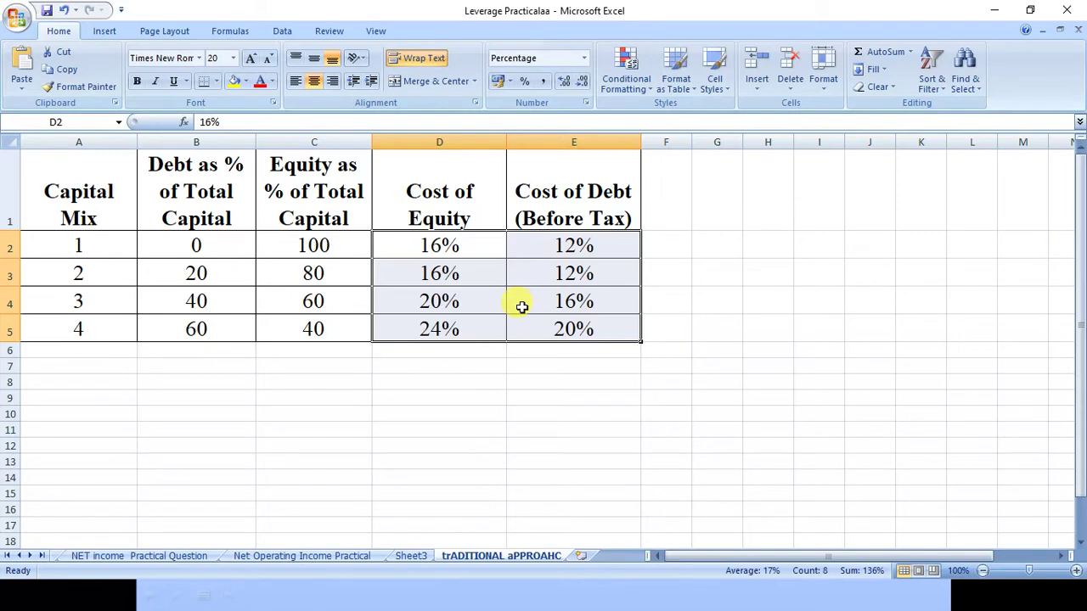
Try entering +16/100 as the Cost of Equity for capital mix 1 in cell D2.
left_click(441, 245)
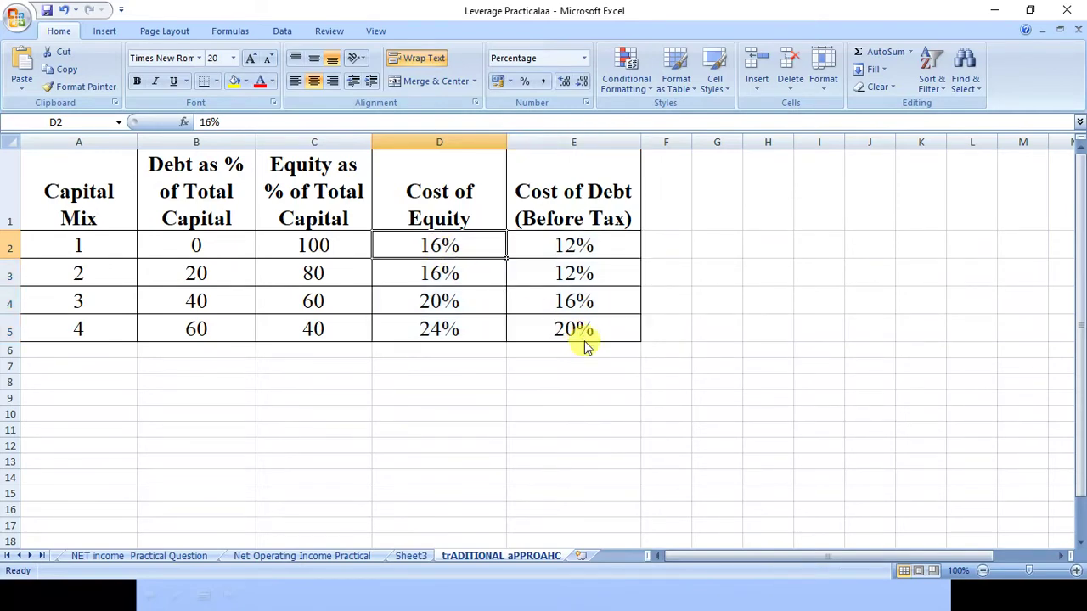
type("+16/100")
key("Return")
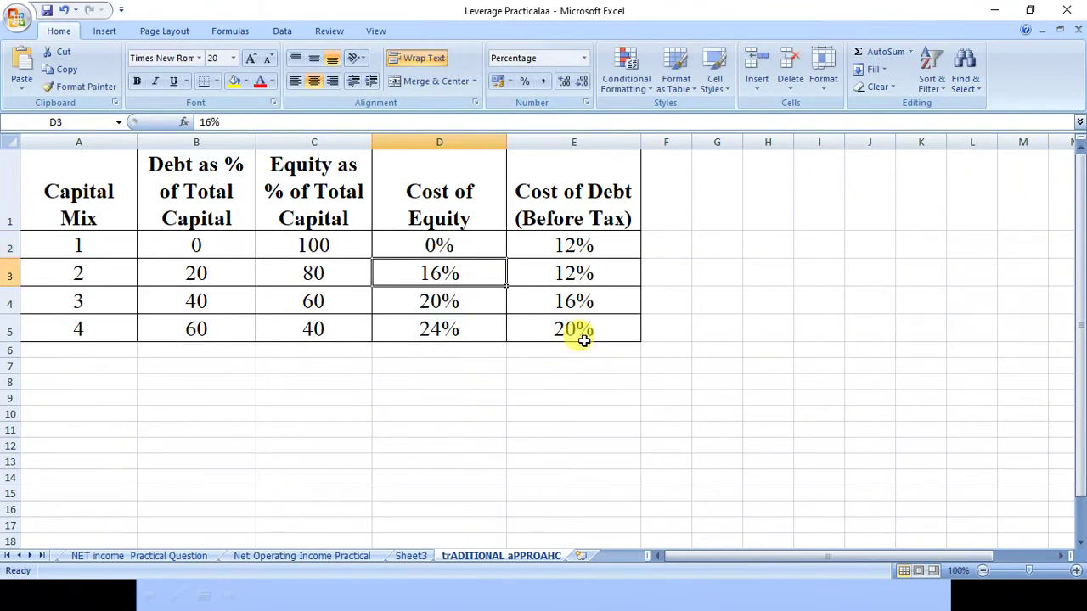
key("Up")
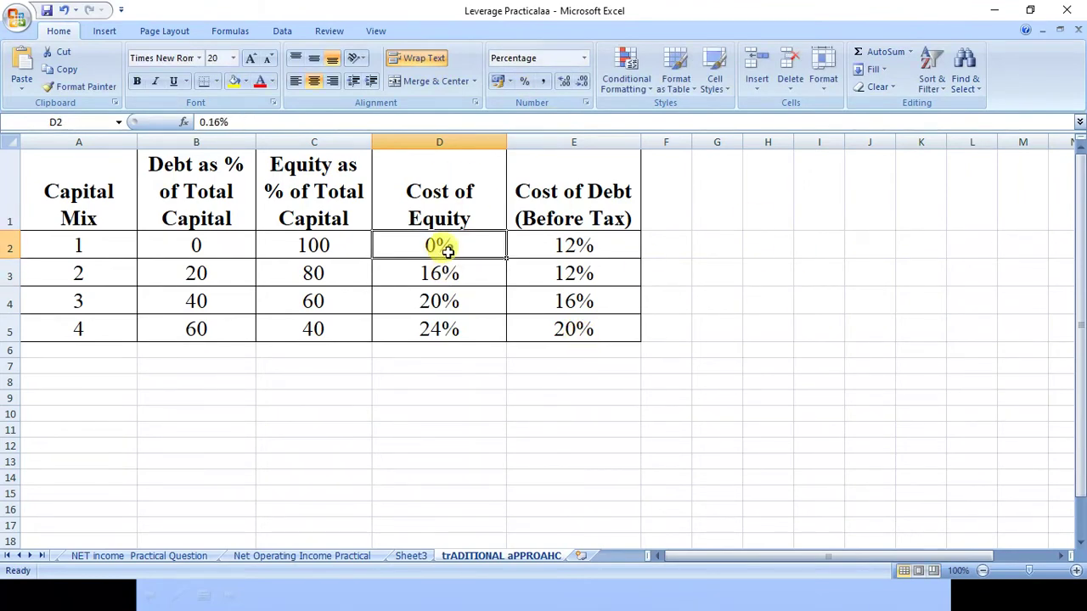
right_click(450, 141)
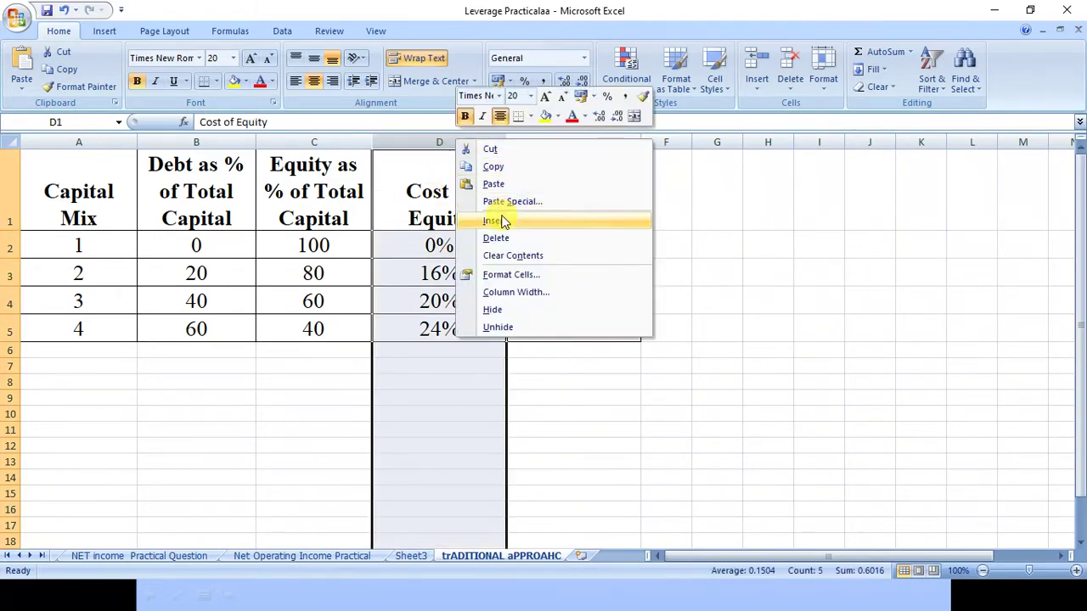
left_click(441, 246)
left_click_drag(441, 246, 545, 320)
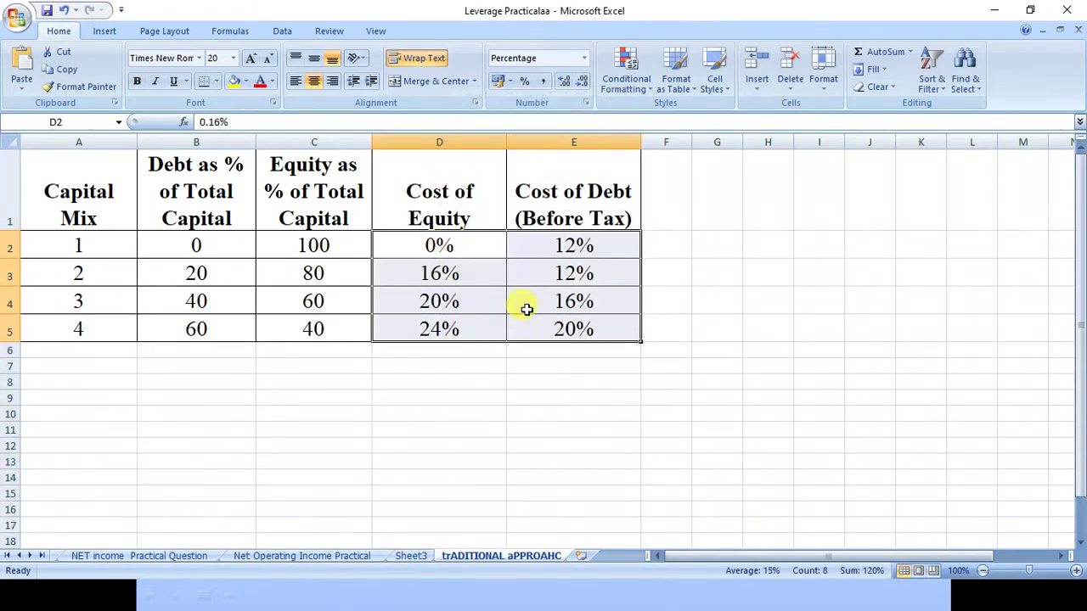
right_click(498, 277)
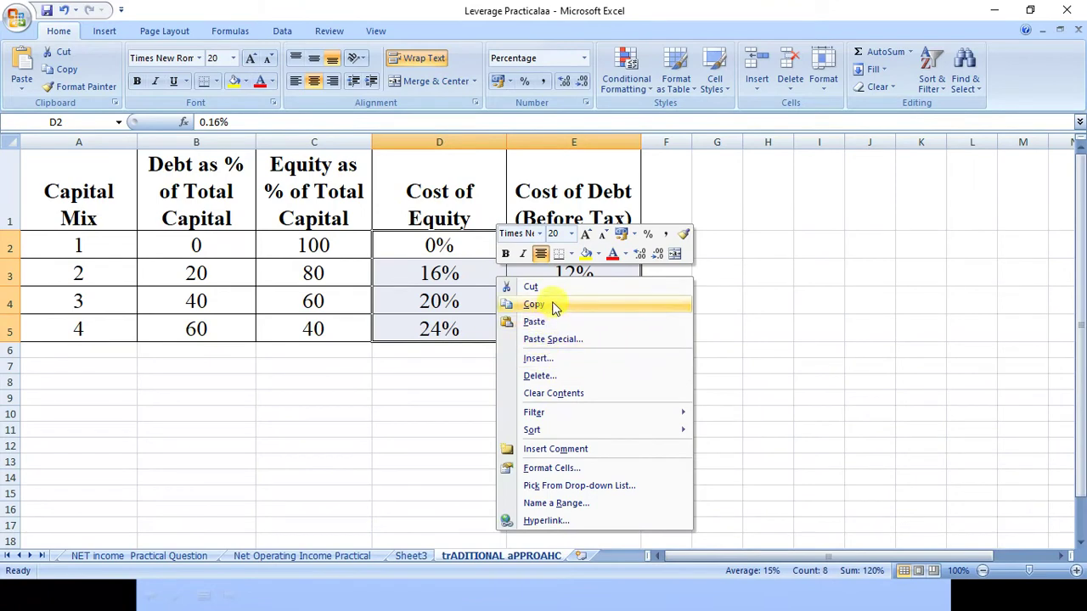
left_click(530, 287)
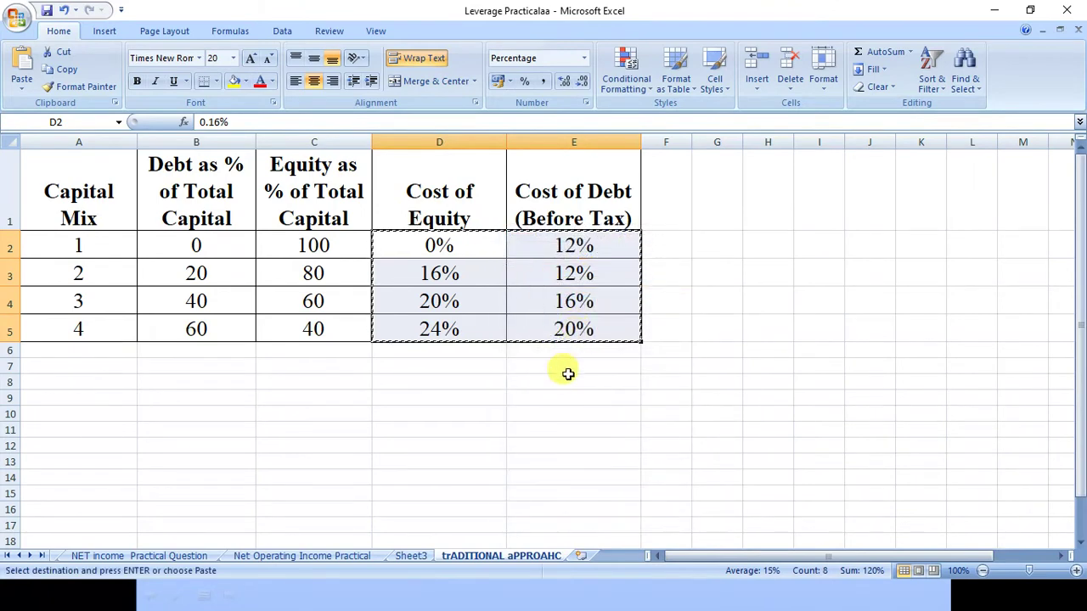
key("Escape")
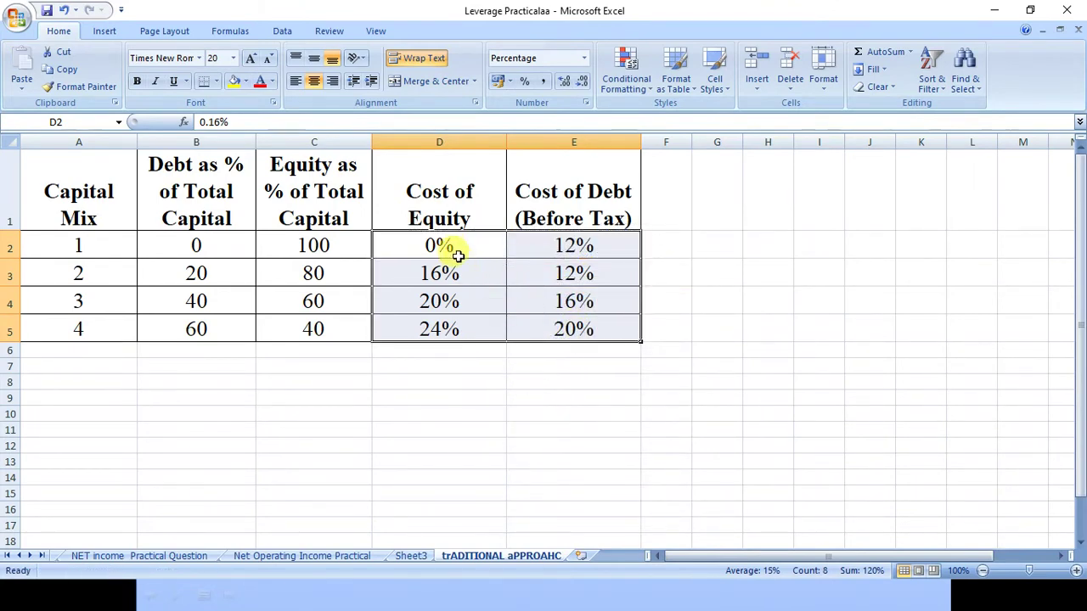
Insert two blank columns in front of the Cost of Equity column.
right_click(448, 140)
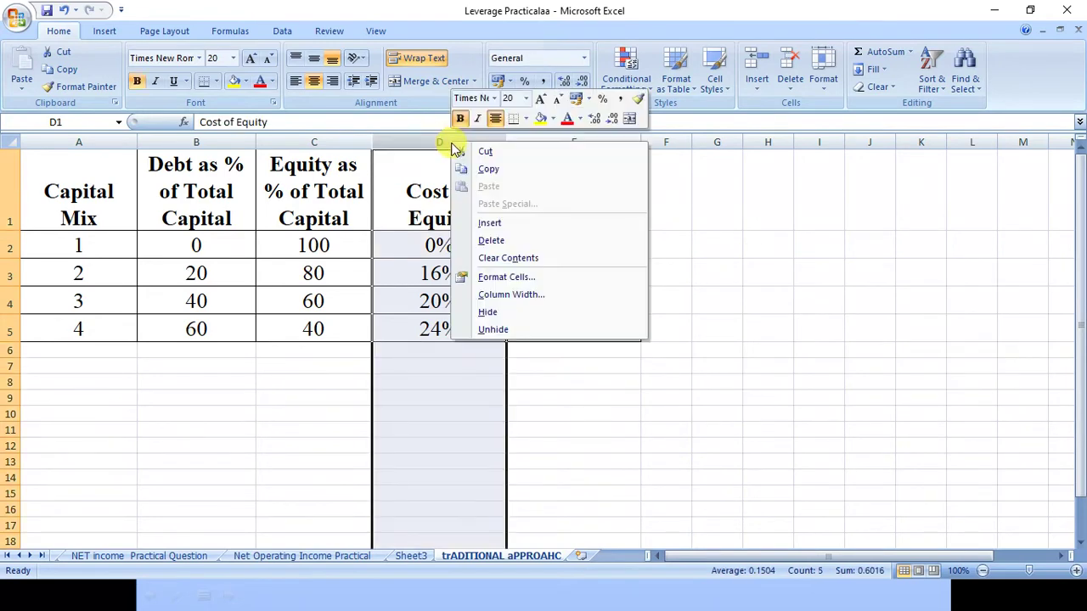
left_click(475, 213)
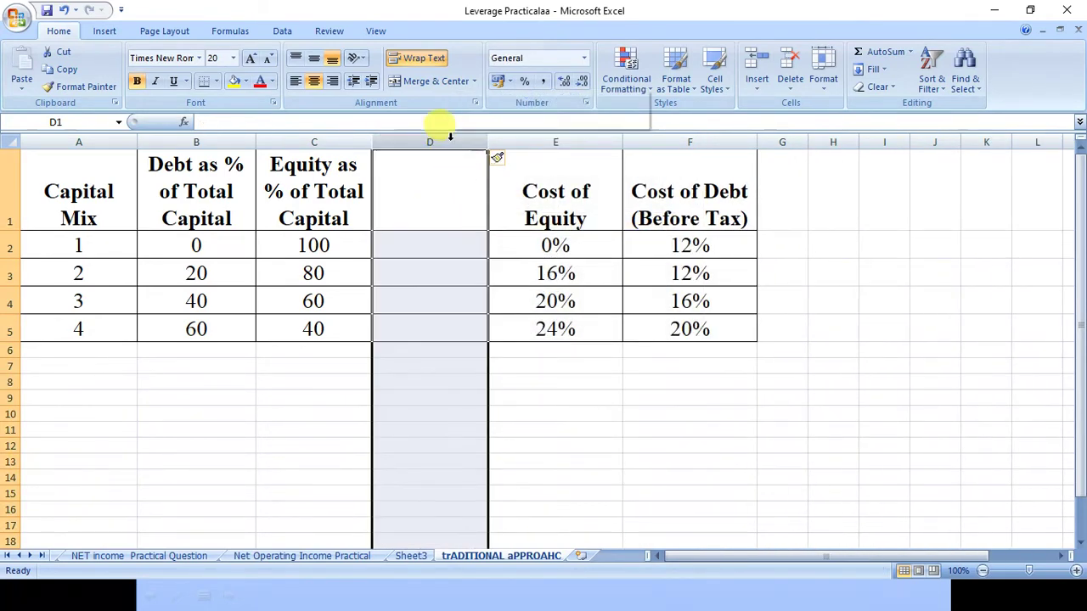
right_click(450, 140)
left_click(486, 225)
Copy the Cost of Equity and Cost of Debt (Before Tax) headings into cells D1 and E1 of the blank columns.
left_click_drag(686, 213, 770, 213)
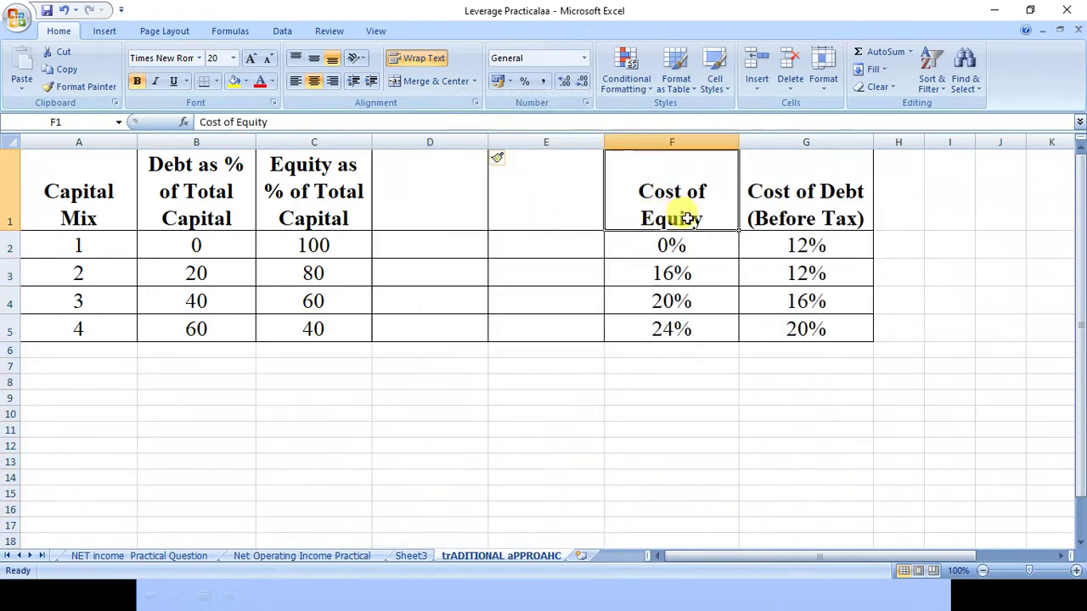
key("ctrl+c")
left_click(416, 202)
key("ctrl+v")
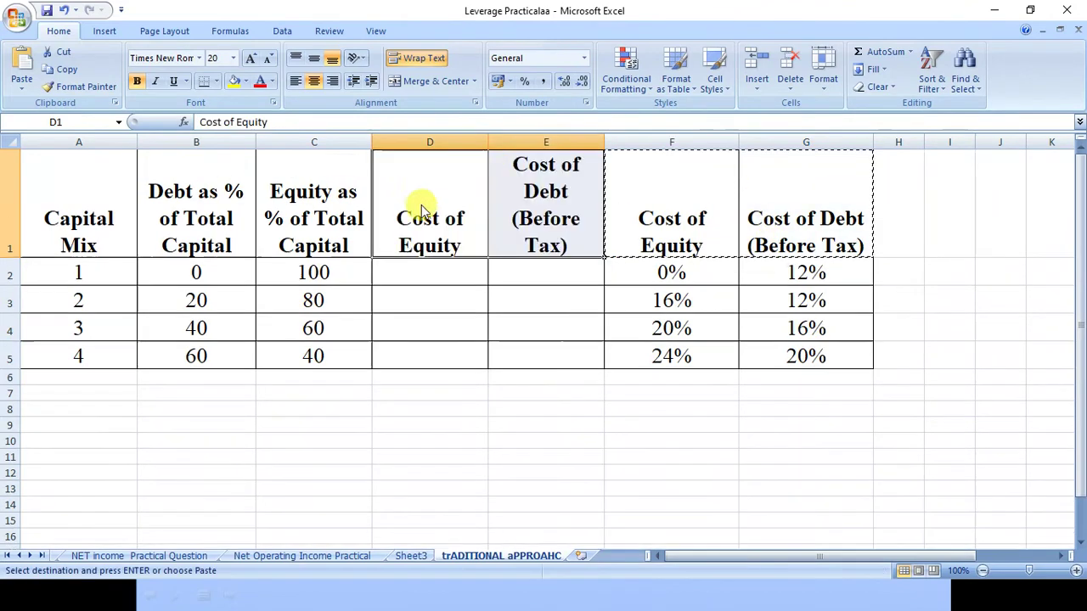
Change the copied debt heading in cell E1 to "Cost of Debt (After Tax)".
double_click(577, 218)
left_click_drag(582, 221, 513, 219)
type("After")
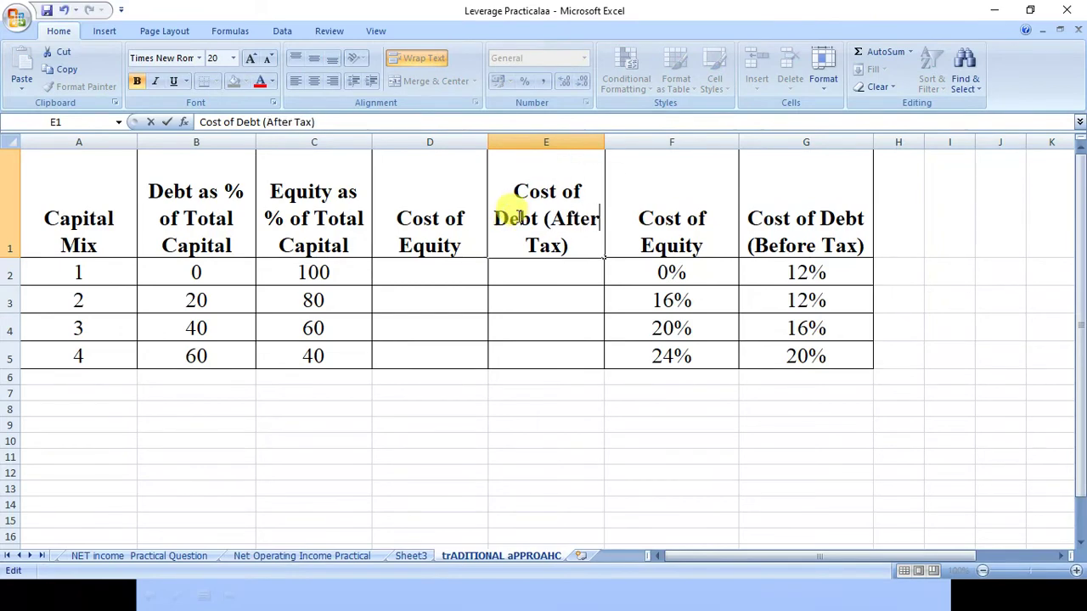
left_click_drag(429, 273, 431, 282)
left_click(428, 248)
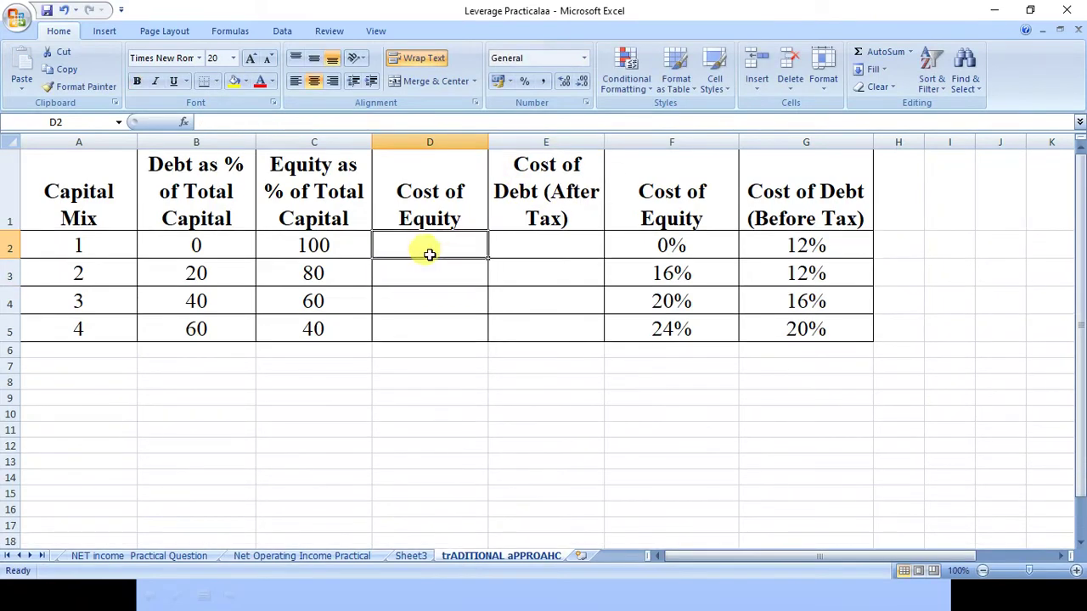
Set the original Cost of Equity for capital mix 1 in cell F2 to 16%.
left_click(661, 242)
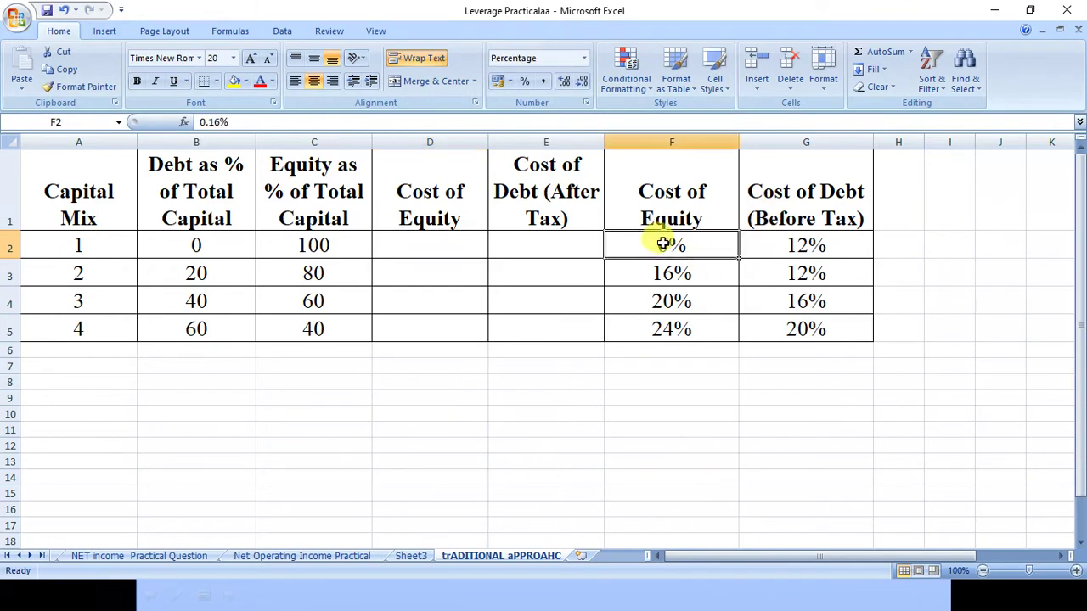
type("16")
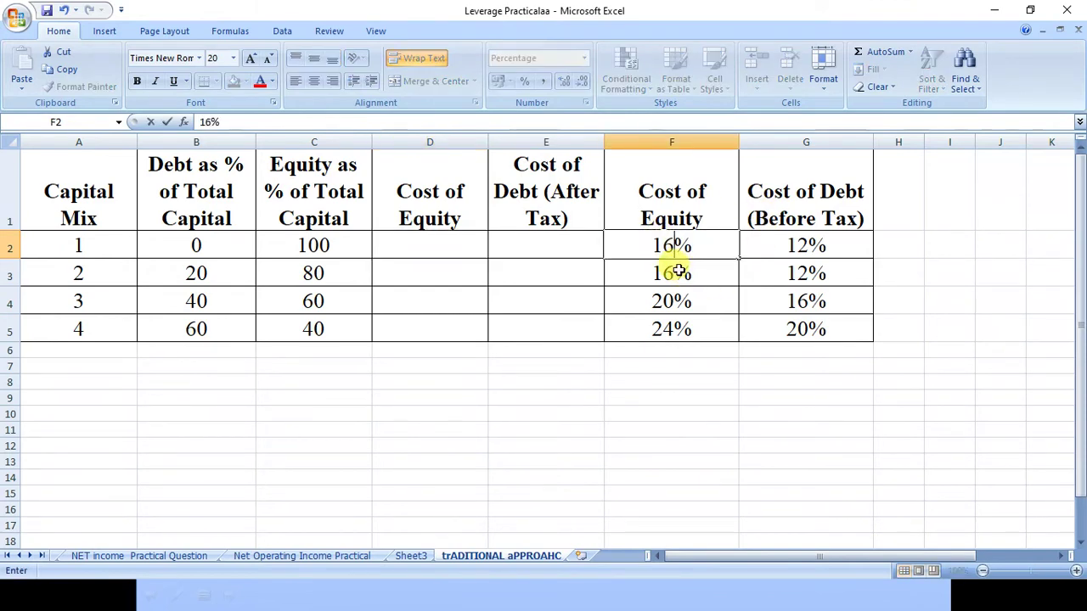
key("Return")
Enter +16/100 as the Cost of Equity for capital mixes 1 and 2 in cells D2 and D3.
left_click(426, 237)
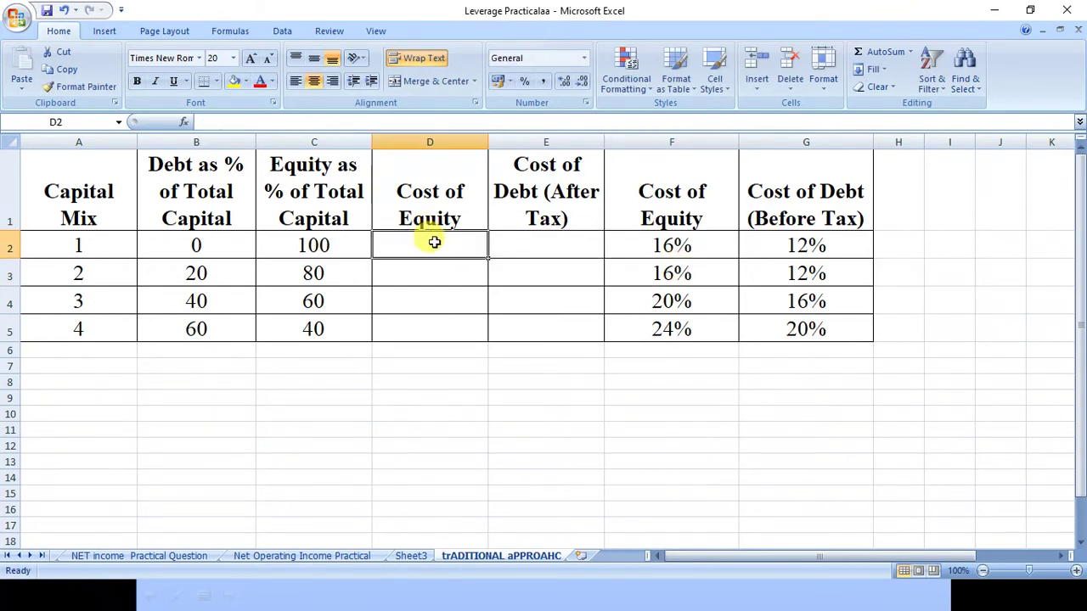
type("+1")
key("BackSpace")
key("BackSpace")
type("6/100")
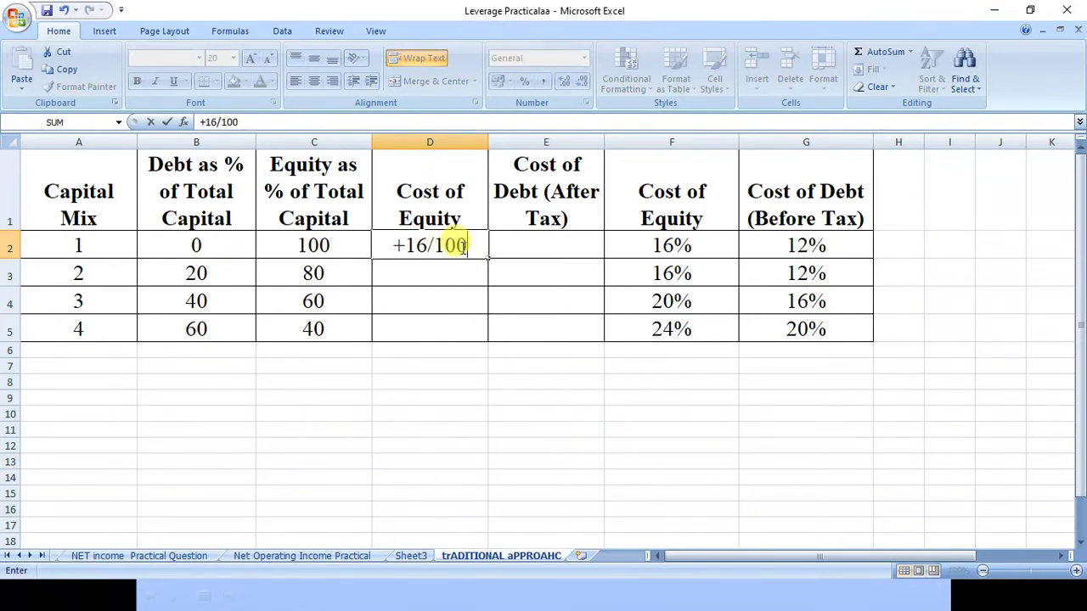
key("Return")
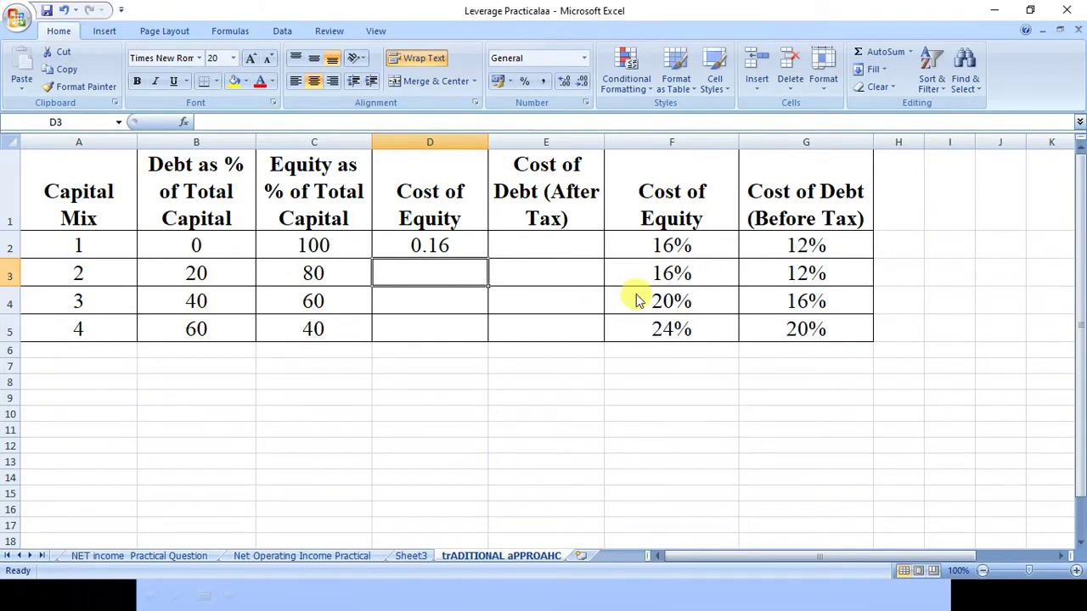
type("+16/100")
key("Return")
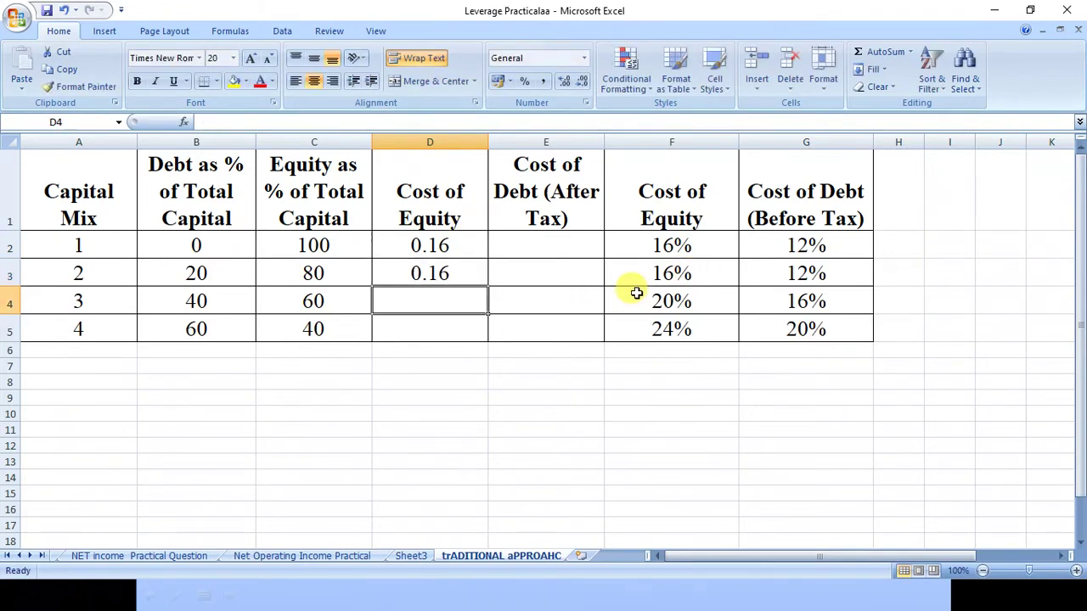
Enter the Cost of Equity as +20/100 for capital mix 3 in D4 and +24/100 for mix 4 in D5.
type("+")
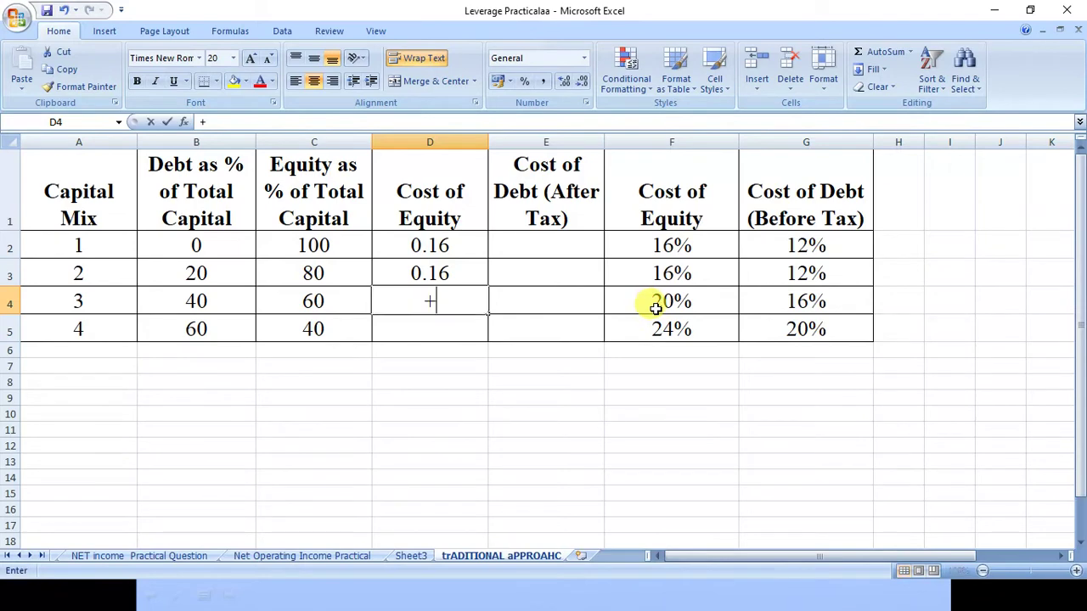
type("20/10")
key("Return")
key("Up")
type("+20/100")
key("Return")
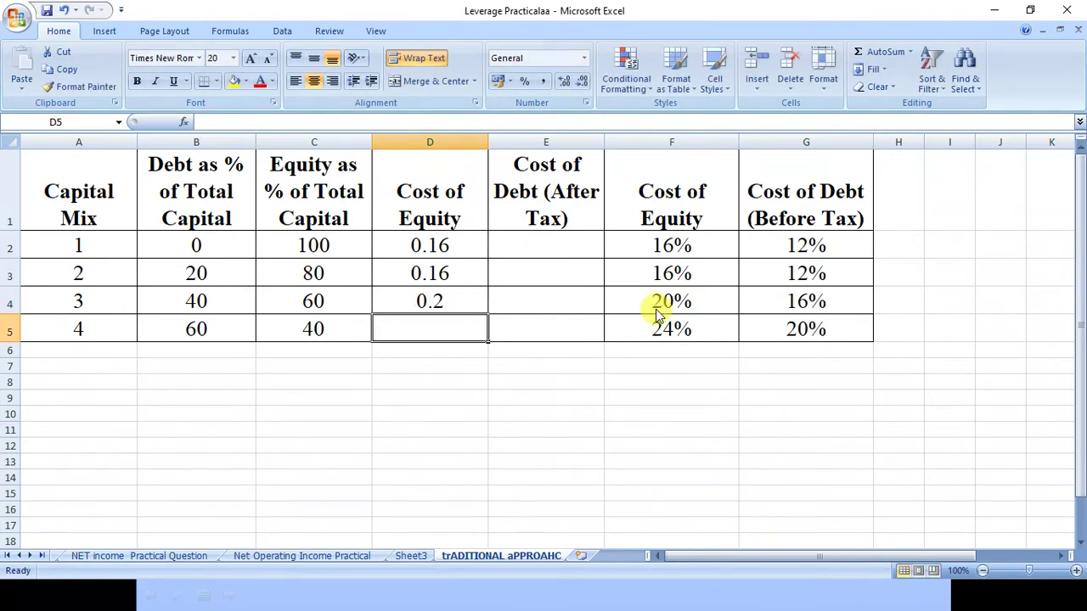
type("+24/100")
key("Return")
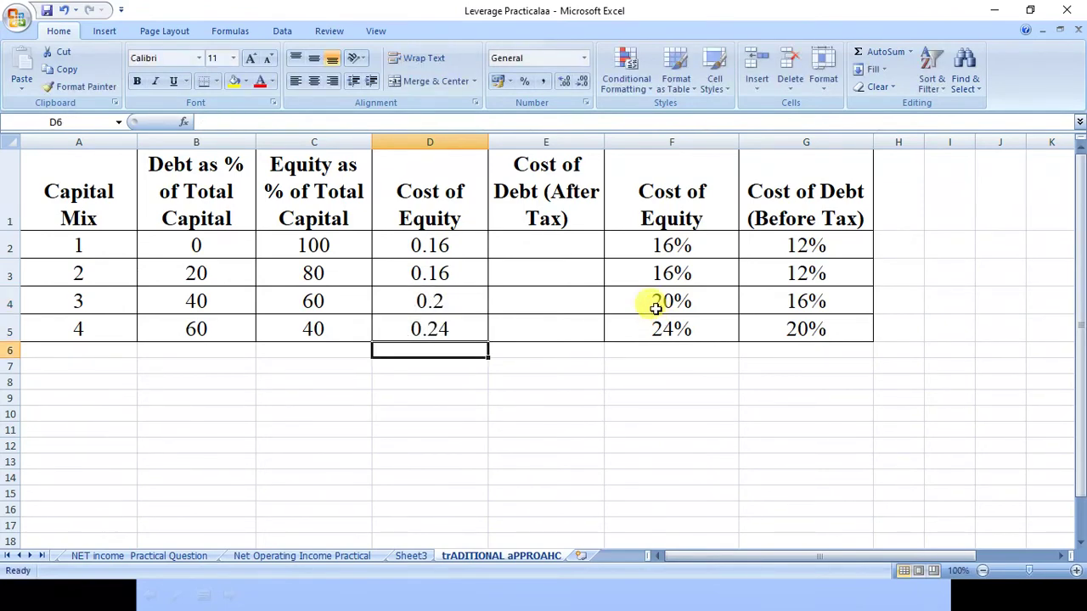
Switch to the problem slide to check the company's tax rate, and return to the worksheet.
left_click(534, 242)
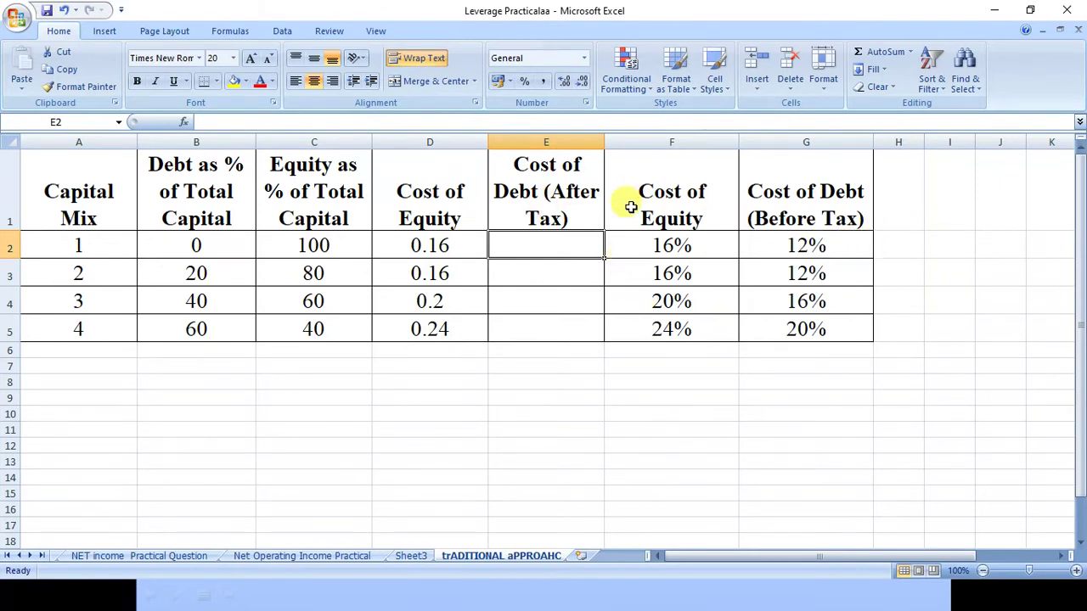
key("alt+Tab")
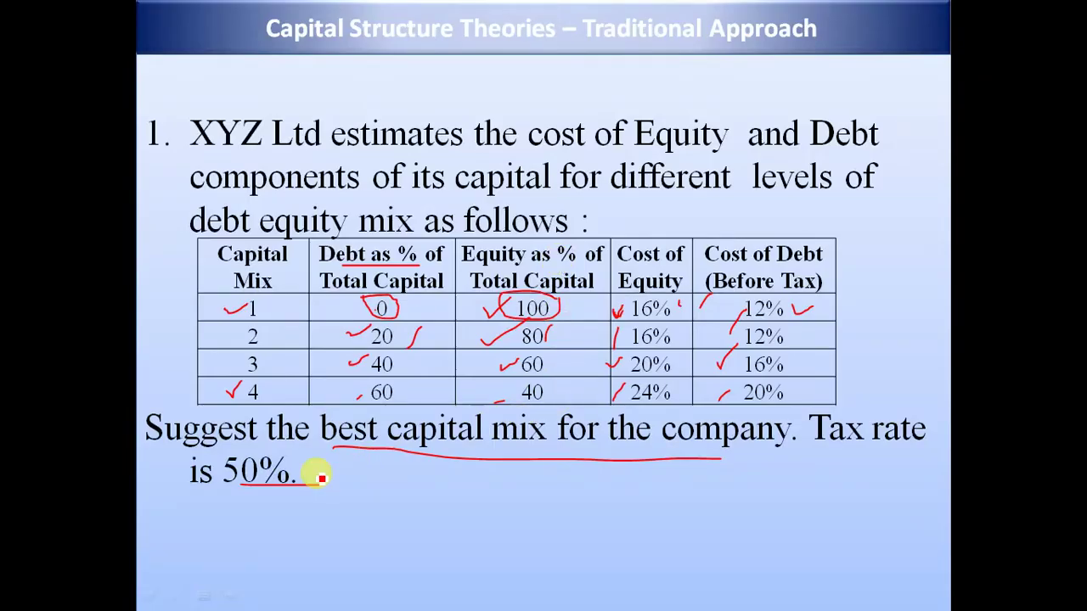
mouse_move(284, 451)
left_mouse_down()
mouse_move(233, 445)
mouse_move(225, 485)
mouse_move(310, 468)
mouse_move(291, 453)
left_mouse_up()
key("alt+Tab")
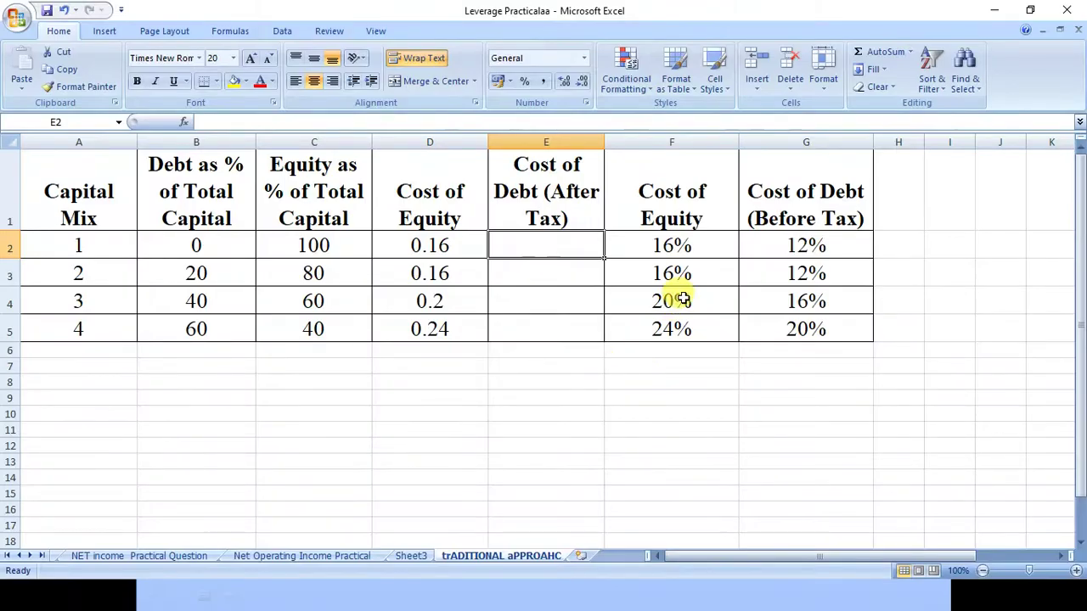
Enter the Cost of Debt (After Tax) as +6/100 for capital mixes 1 and 2 in cells E2 and E3.
left_click(806, 245)
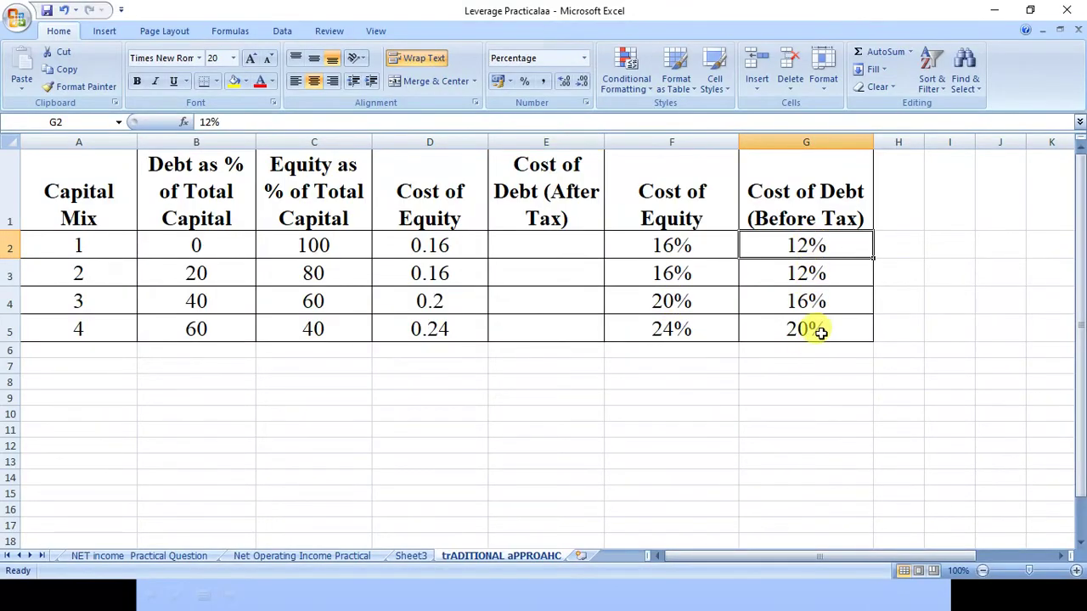
left_click(543, 240)
type("+")
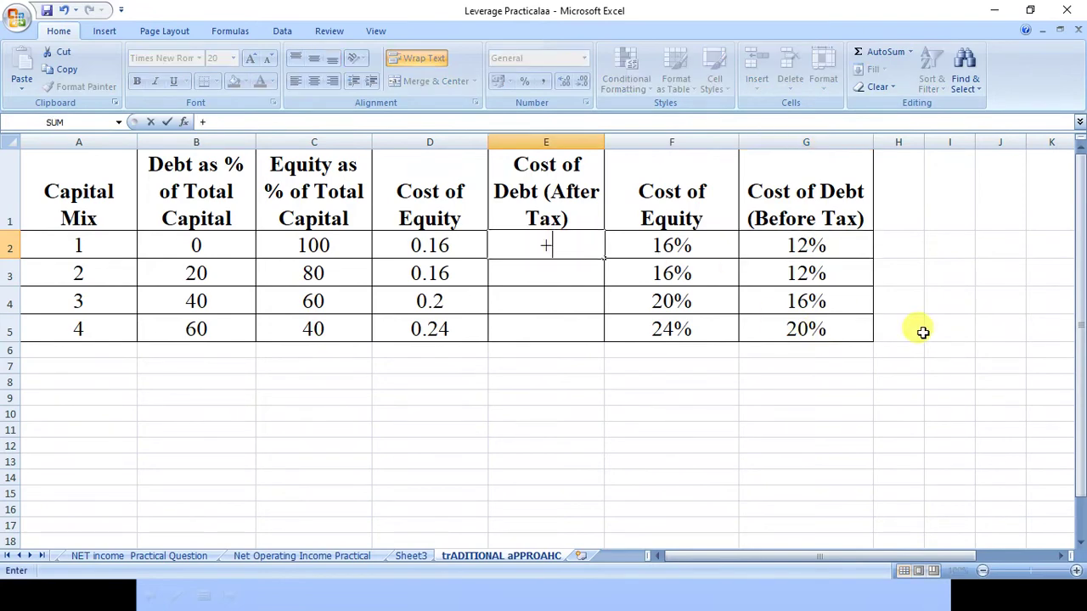
type("6/100")
key("Return")
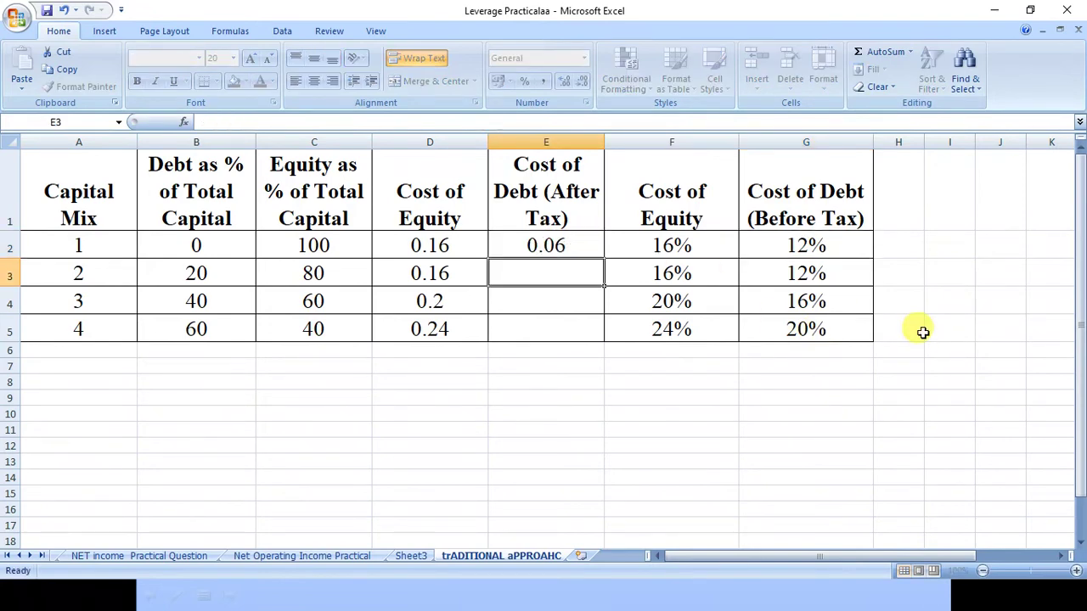
type("+6/100")
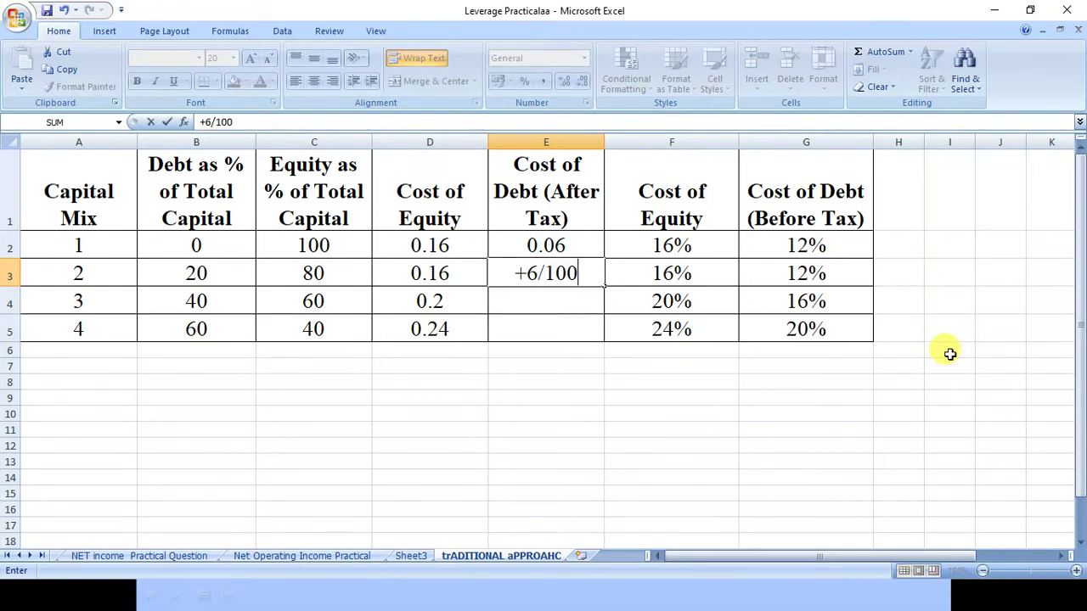
key("Return")
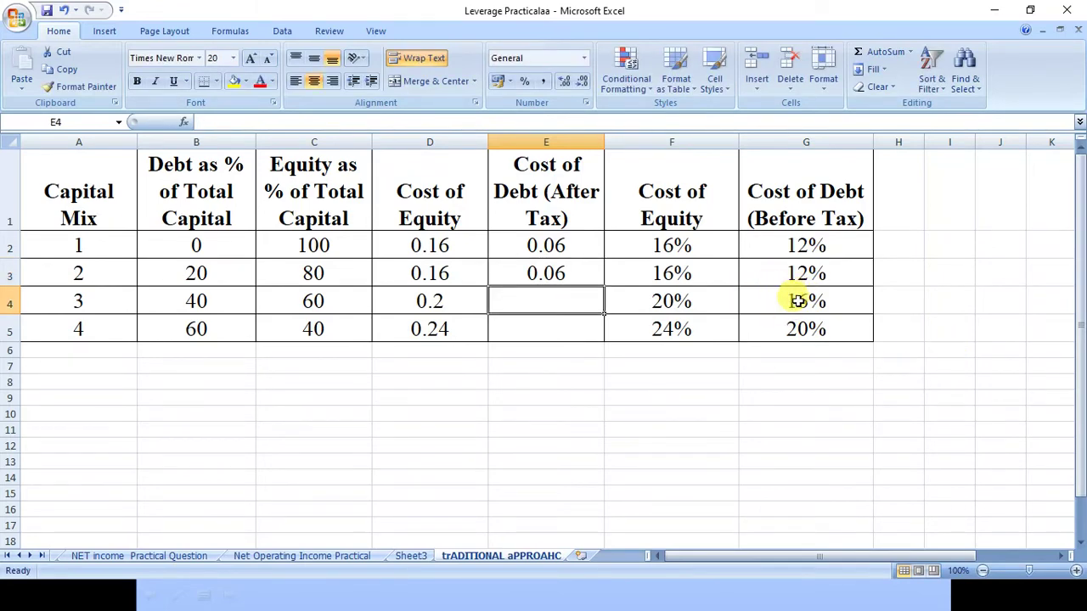
Enter the Cost of Debt (After Tax) as +8/100 for capital mix 3 in E4 and +10/100 for mix 4 in E5.
type("+8")
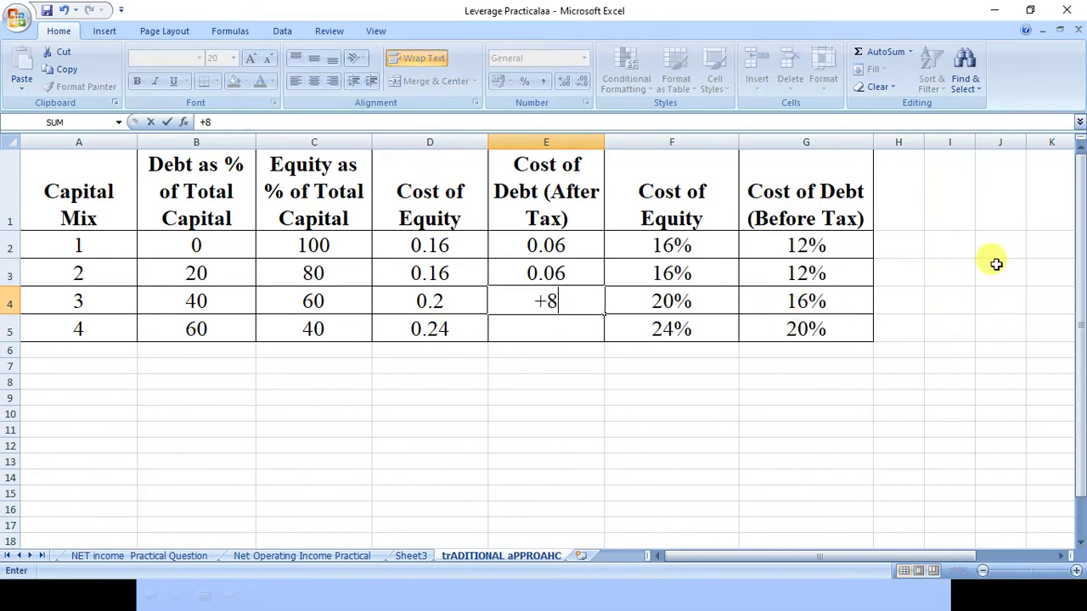
type("/100")
key("Return")
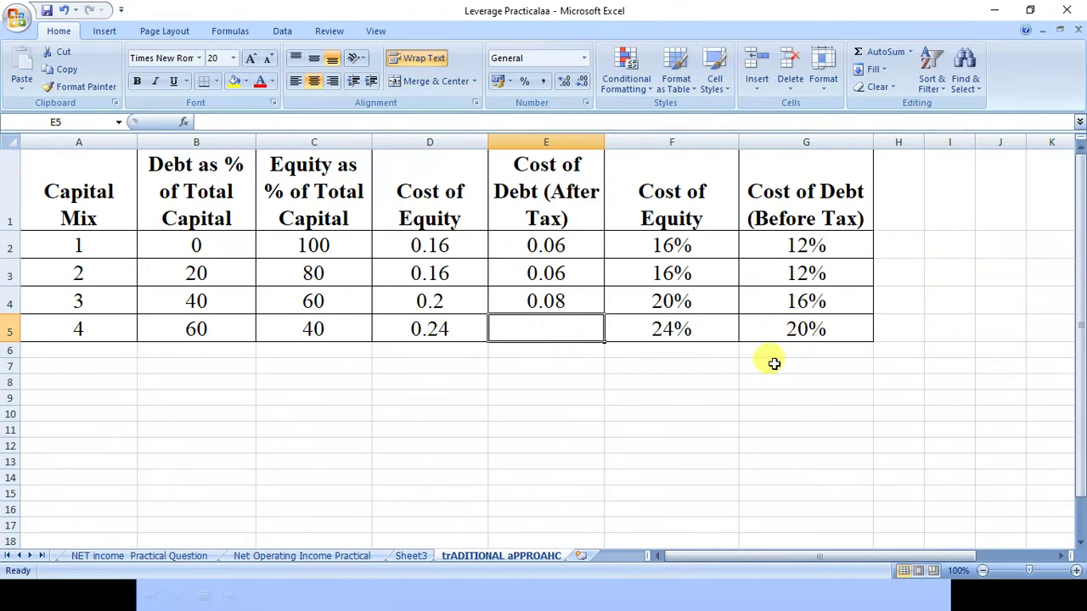
type("+20")
key("BackSpace")
key("BackSpace")
type("10/100")
key("Return")
Delete columns F and G holding the original percentage Cost of Equity and Cost of Debt (Before Tax).
left_click(720, 141)
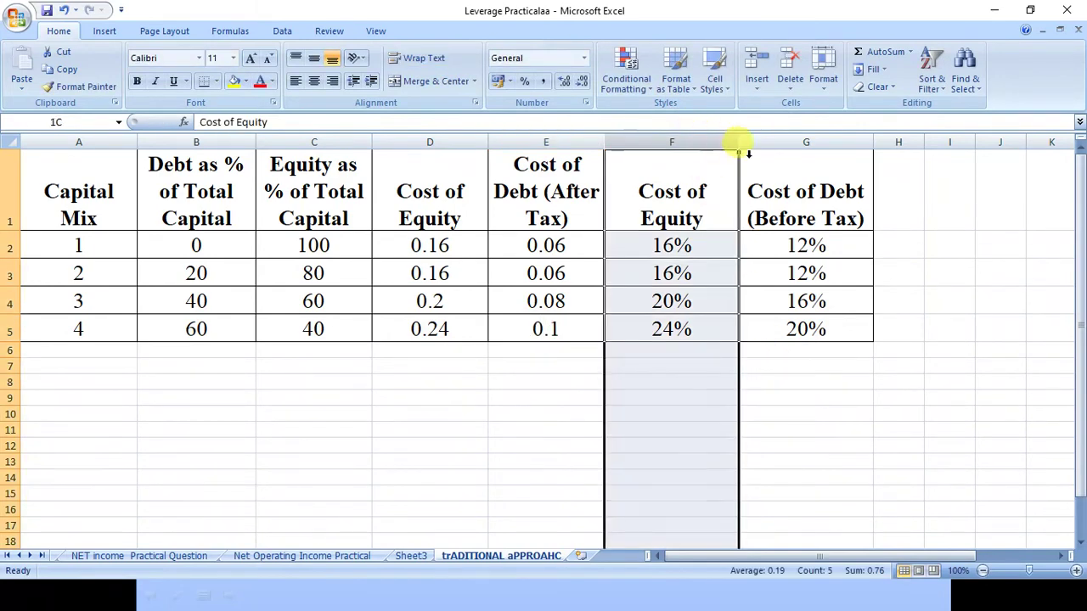
left_click_drag(736, 152, 788, 162)
right_click(789, 157)
left_click(827, 263)
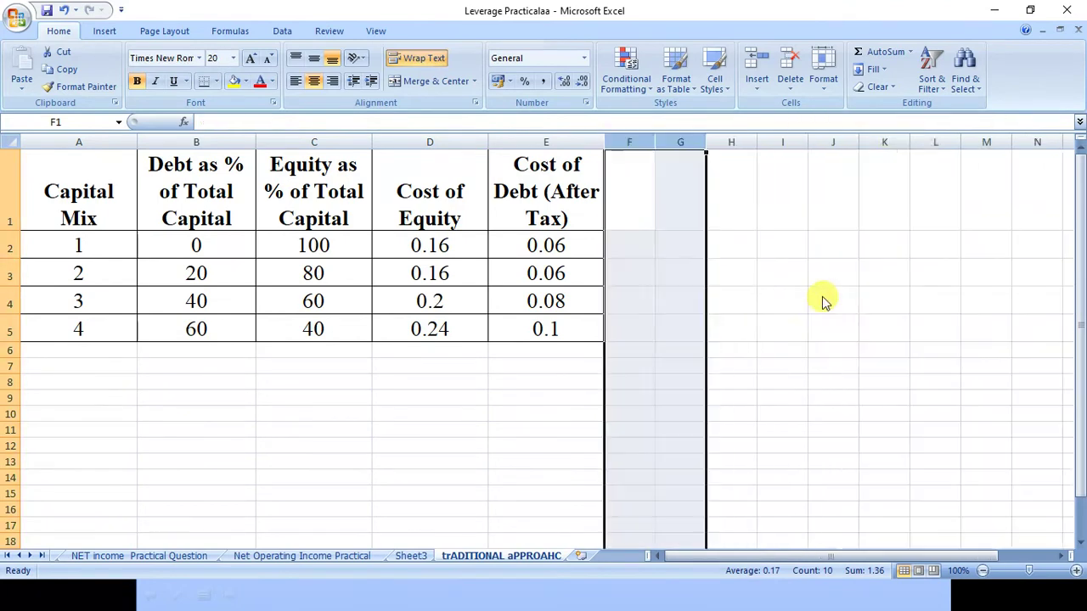
left_click(679, 273)
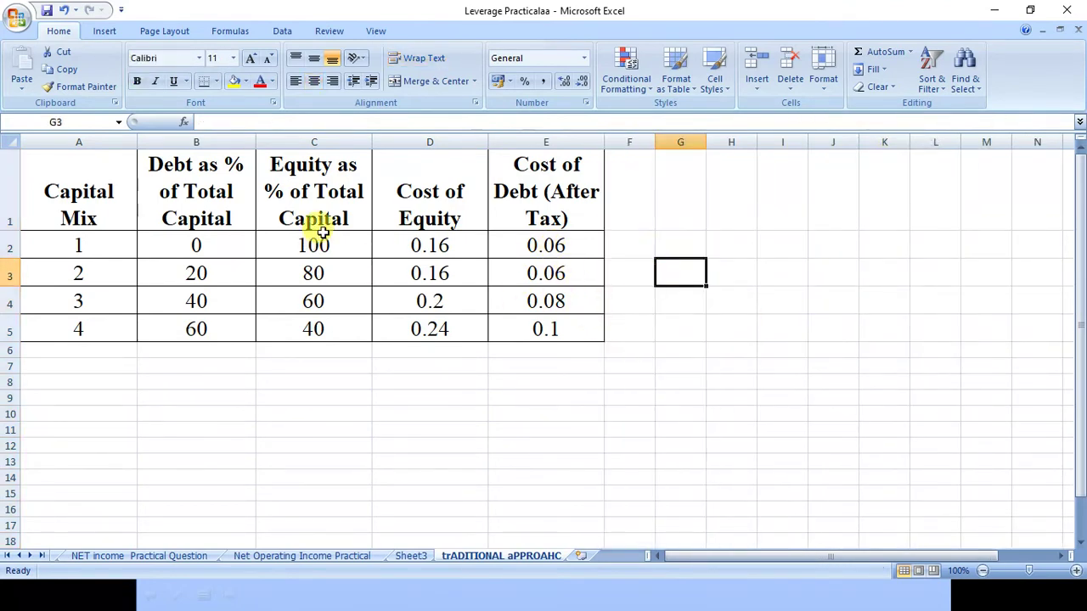
Add a WACC heading in cell F1 and widen column F so the heading fits on one line.
left_click_drag(204, 243, 523, 334)
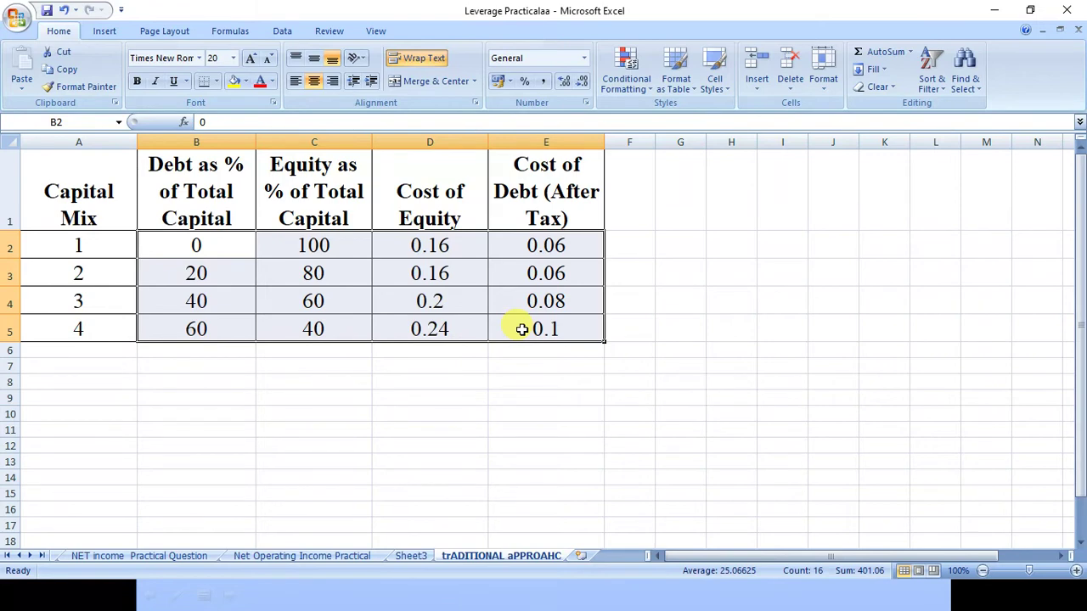
left_click(644, 166)
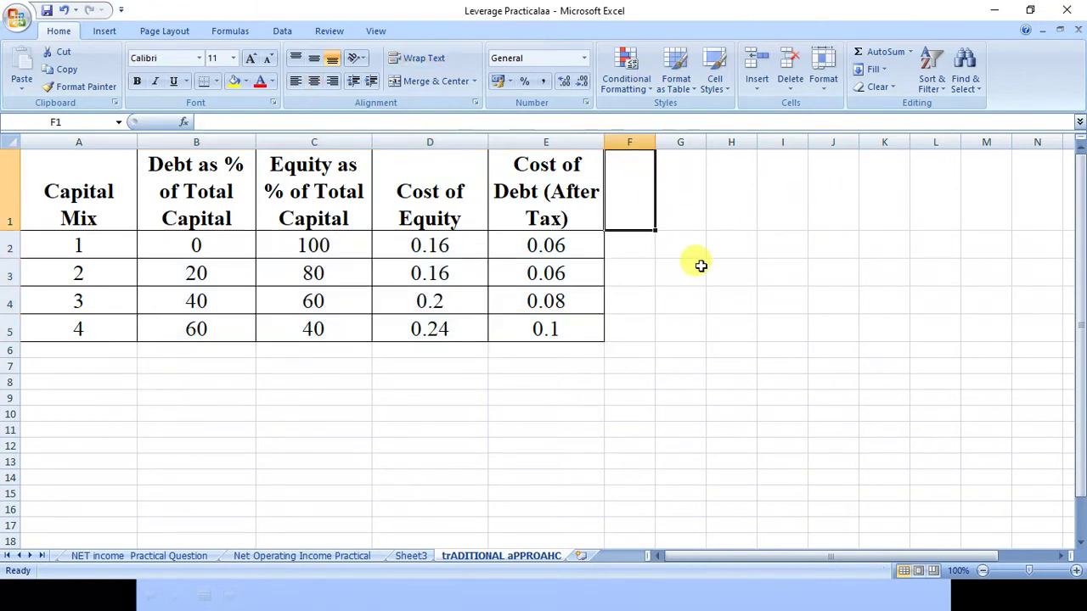
type("WACC")
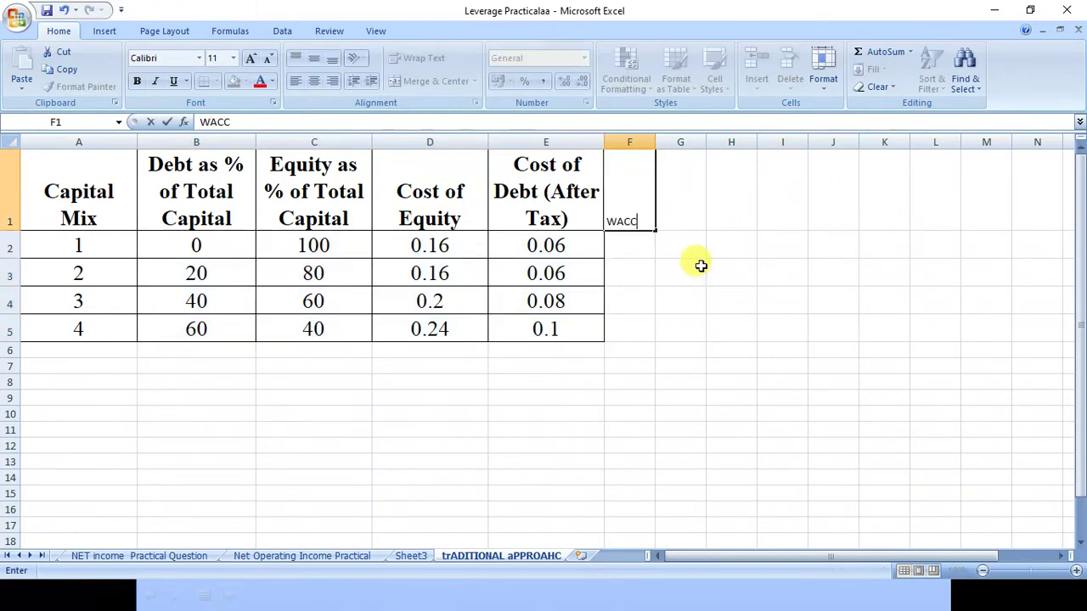
key("Return")
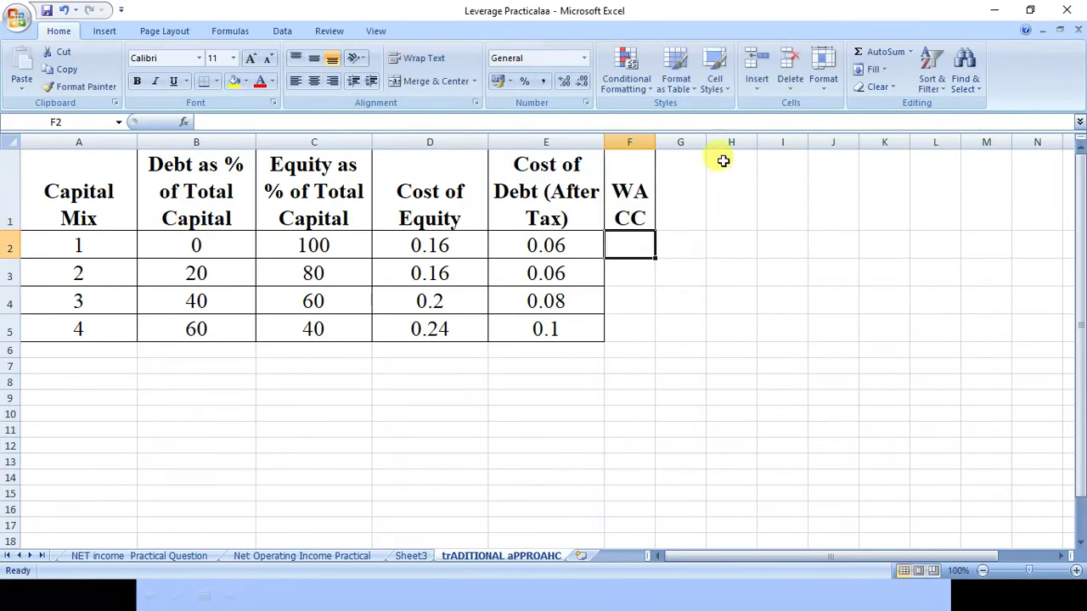
left_click_drag(652, 146, 684, 146)
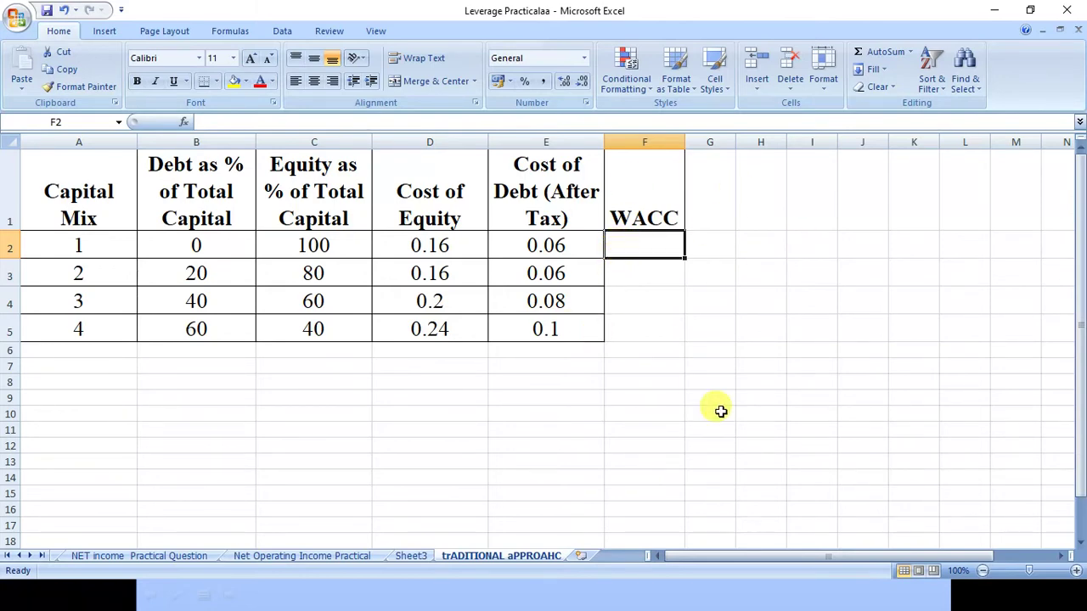
Begin the WACC formula for capital mix 1 in F2 with the equity term +(D2*C2).
type("+")
left_click(436, 246)
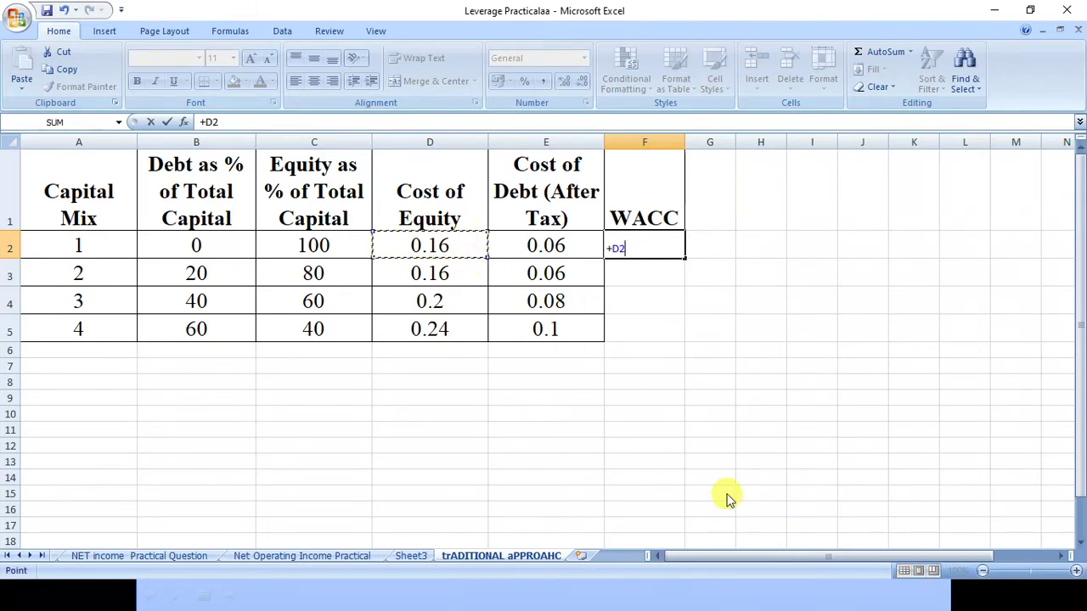
key("BackSpace")
key("BackSpace")
type("(")
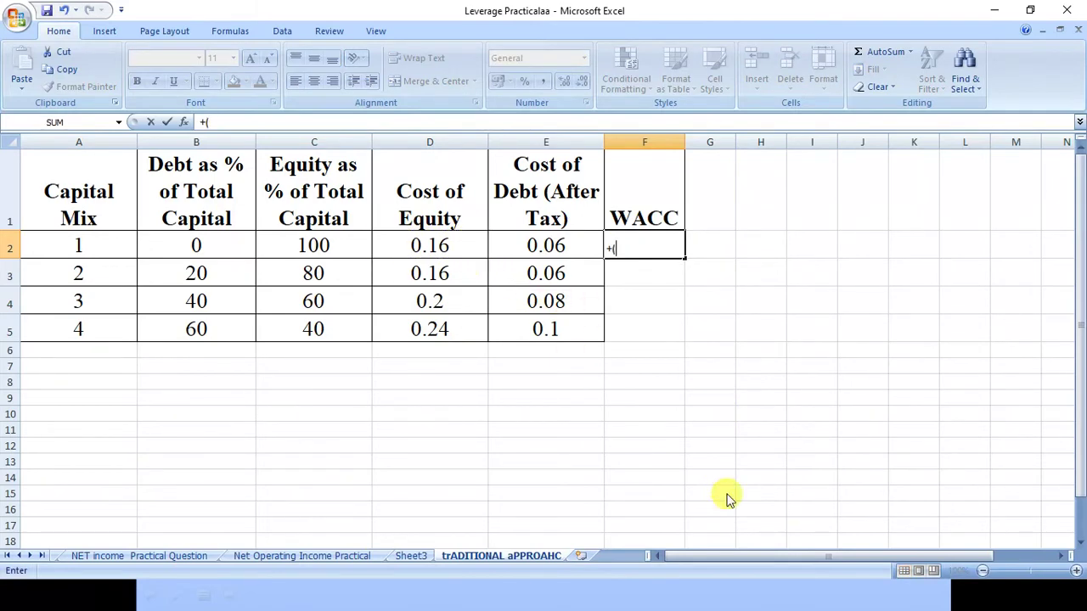
left_click(452, 246)
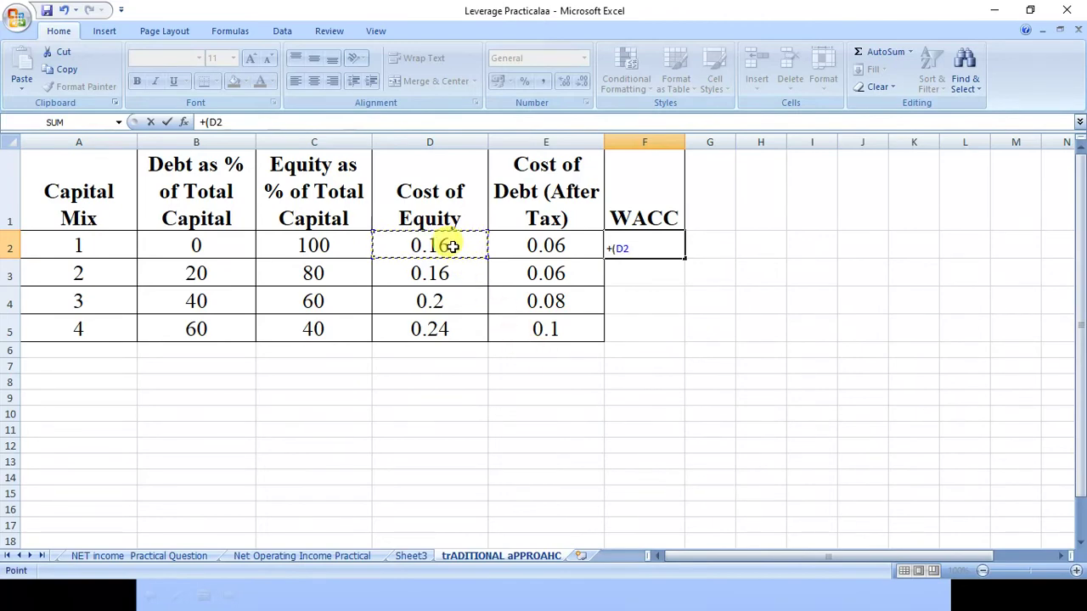
type("*")
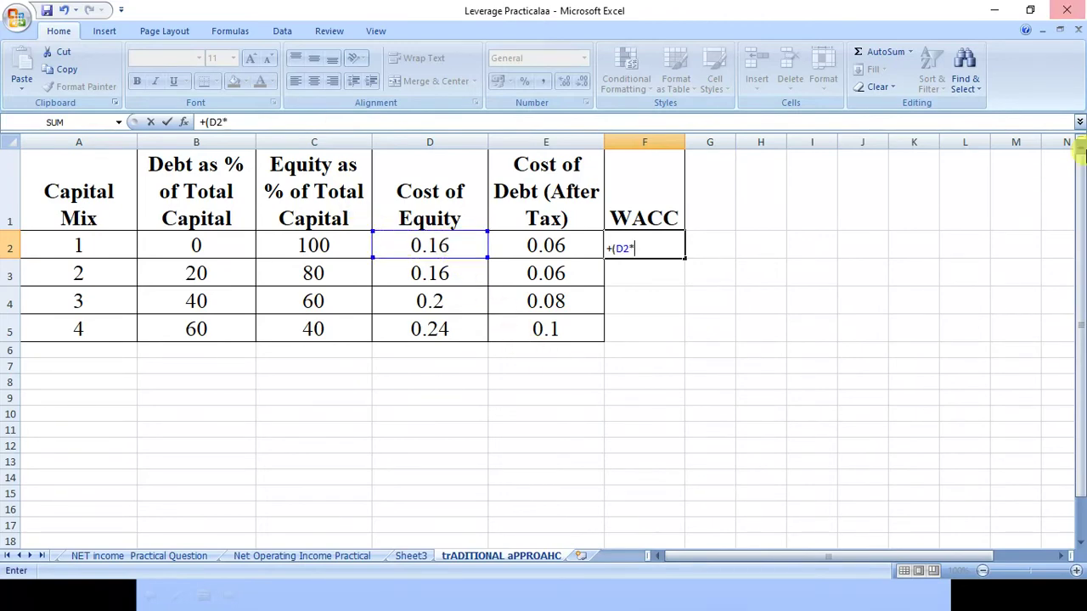
left_click(318, 248)
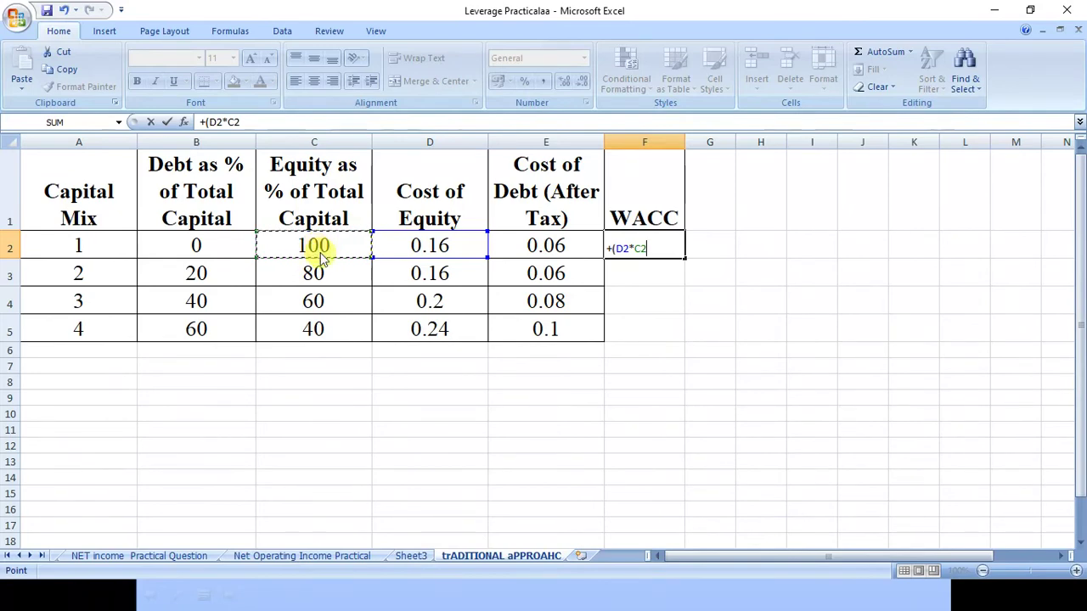
type(")+")
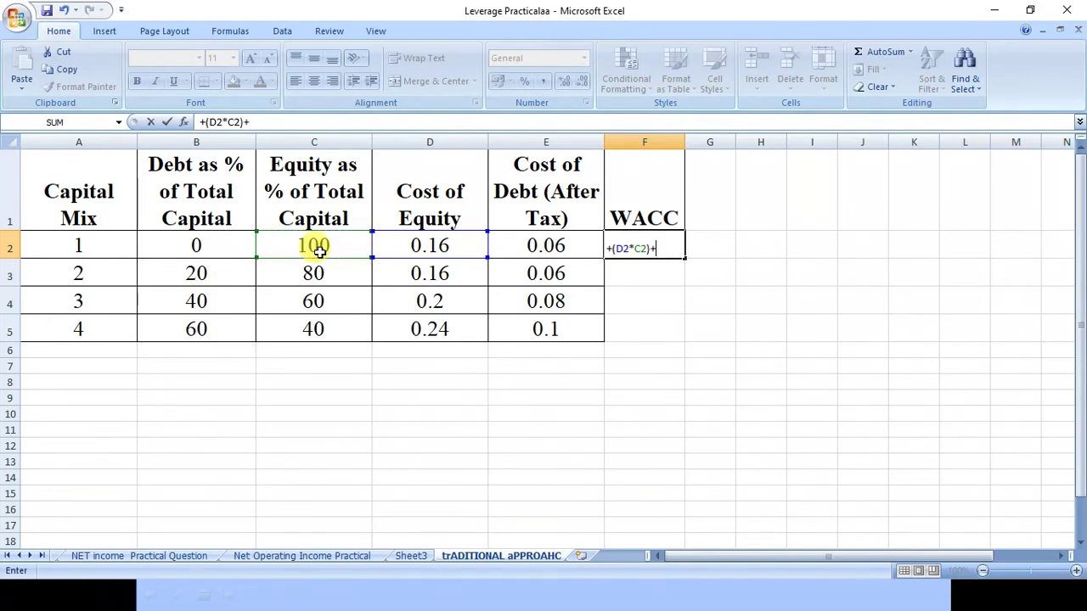
Complete the WACC formula in F2 by adding the debt term (E2*B2).
left_click(543, 245)
key("BackSpace")
key("BackSpace")
type("(")
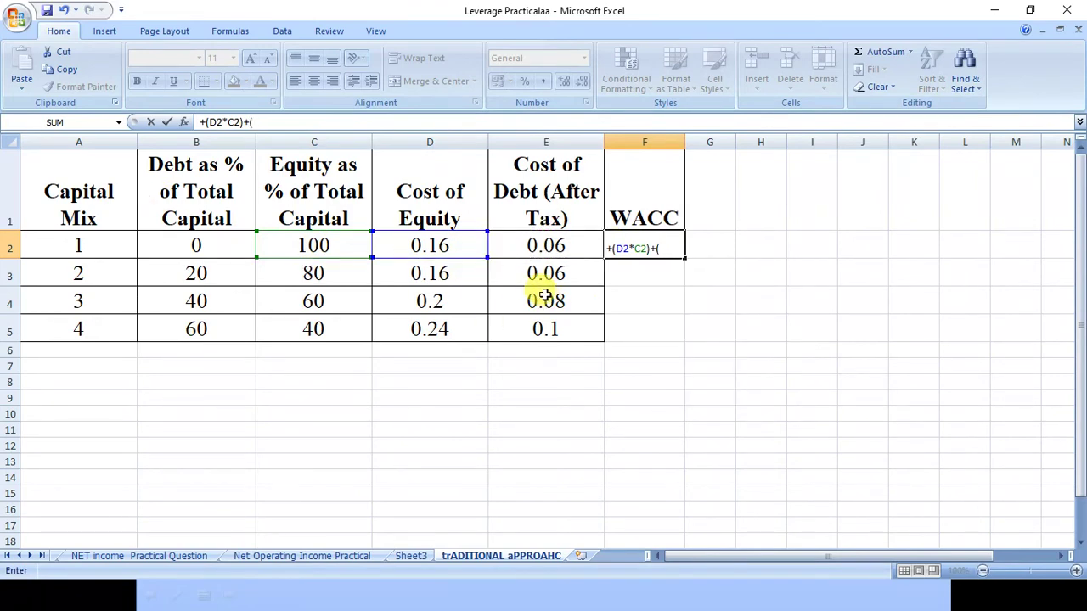
left_click(551, 250)
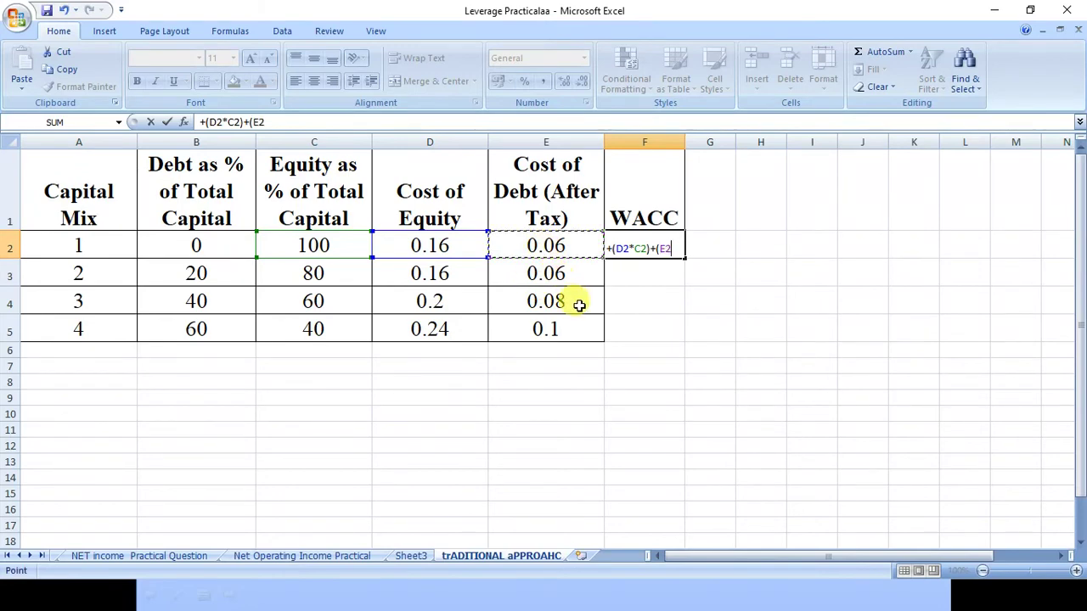
type("*")
left_click(196, 247)
type(")")
key("Return")
Center cells F2:F5 at font size 18 and fill the WACC formula from F2 down to F3.
left_click_drag(635, 243, 635, 328)
left_click(313, 81)
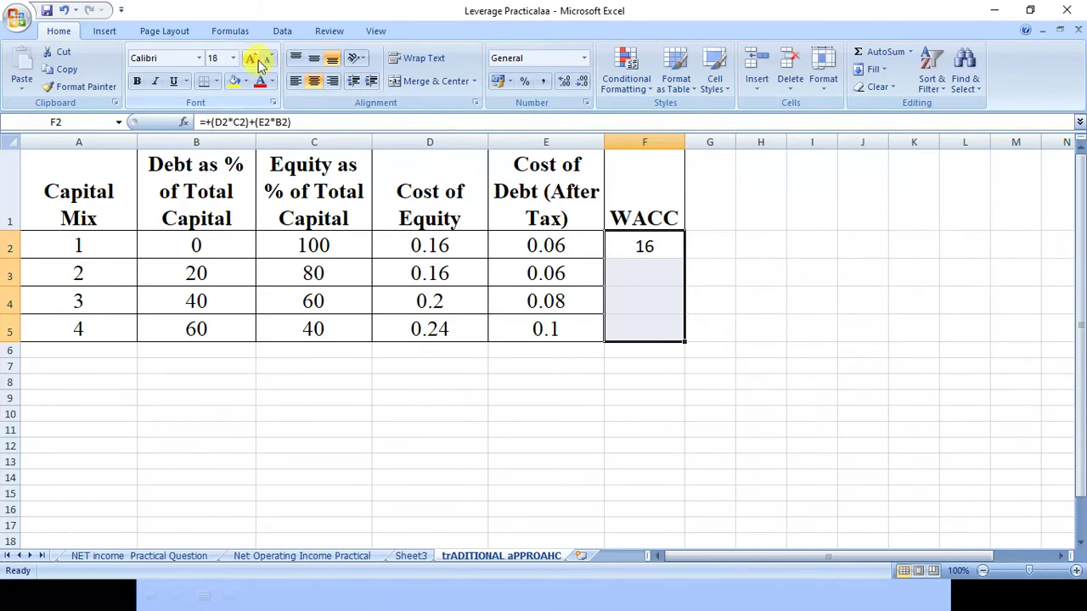
left_click(636, 253)
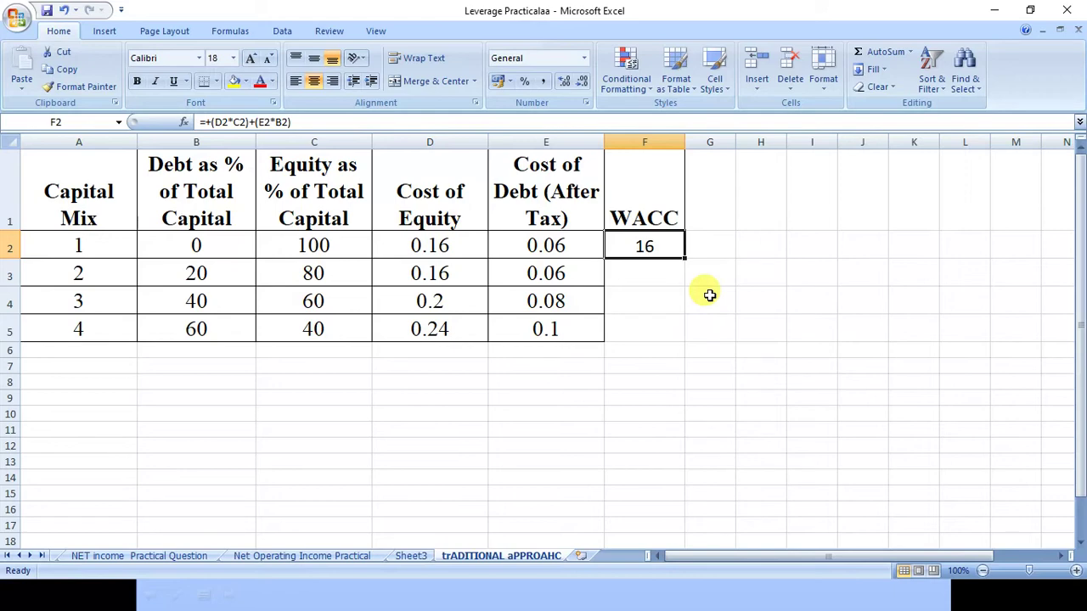
left_click_drag(685, 256, 684, 286)
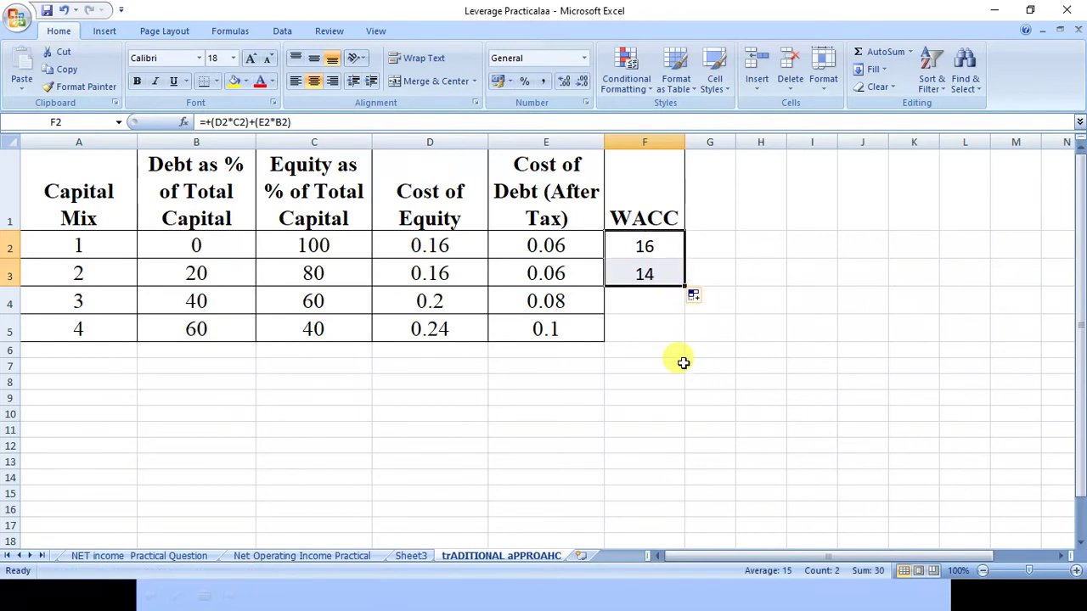
Re-enter the WACC formula for capital mix 2 in F3, starting with the equity term +(D3*C3).
left_click(645, 274)
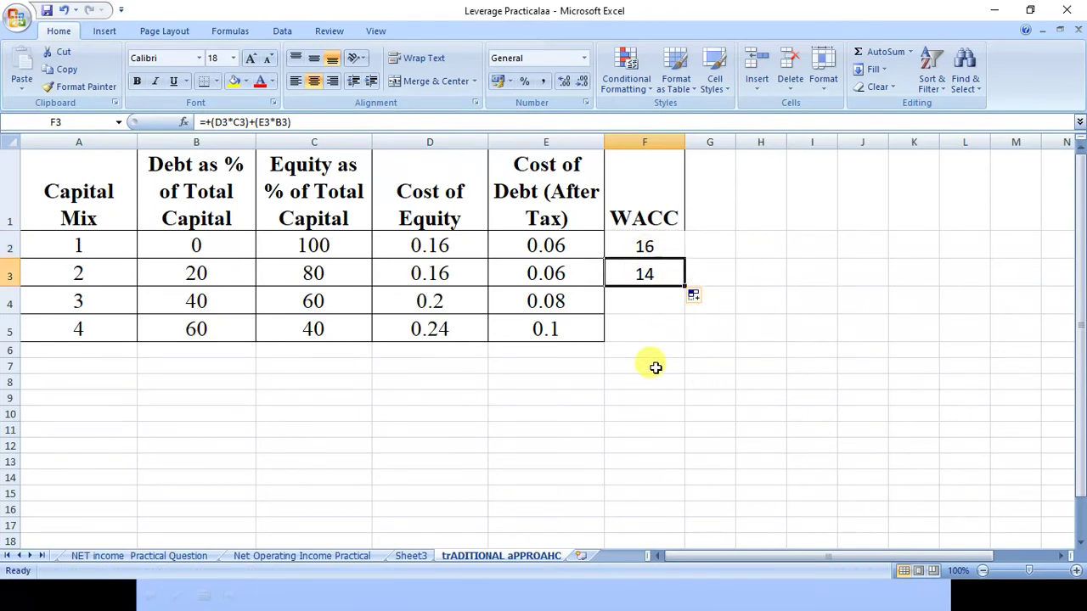
type("+")
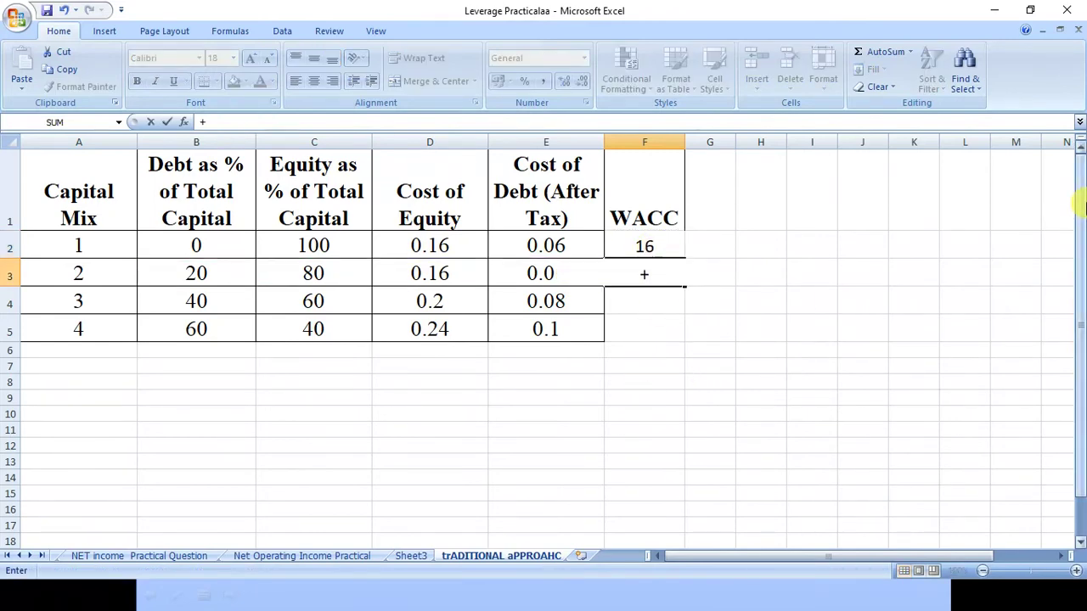
left_click(438, 271)
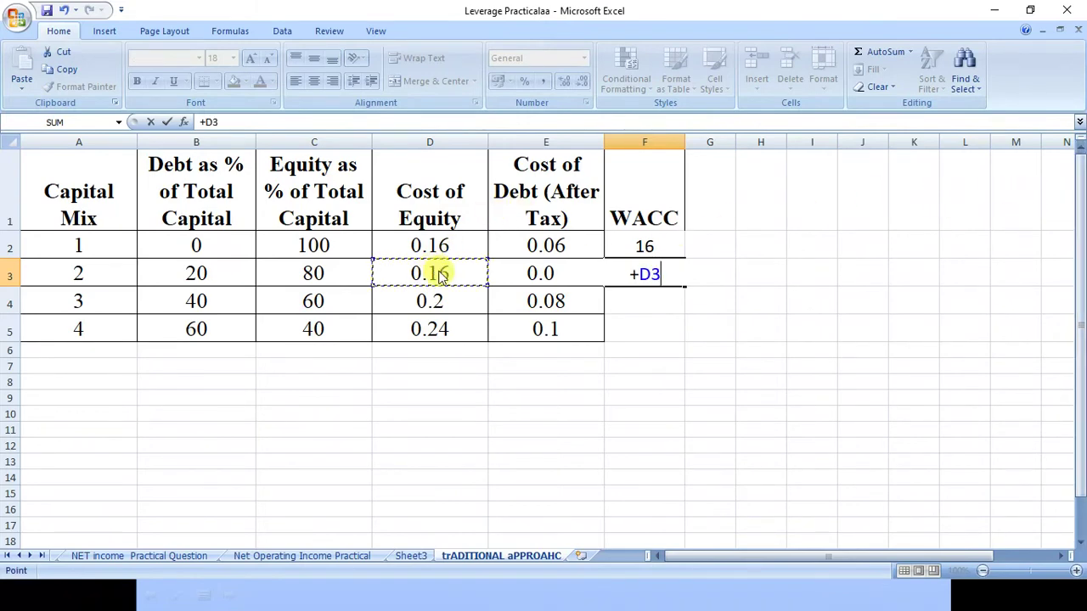
key("BackSpace")
key("BackSpace")
type("(")
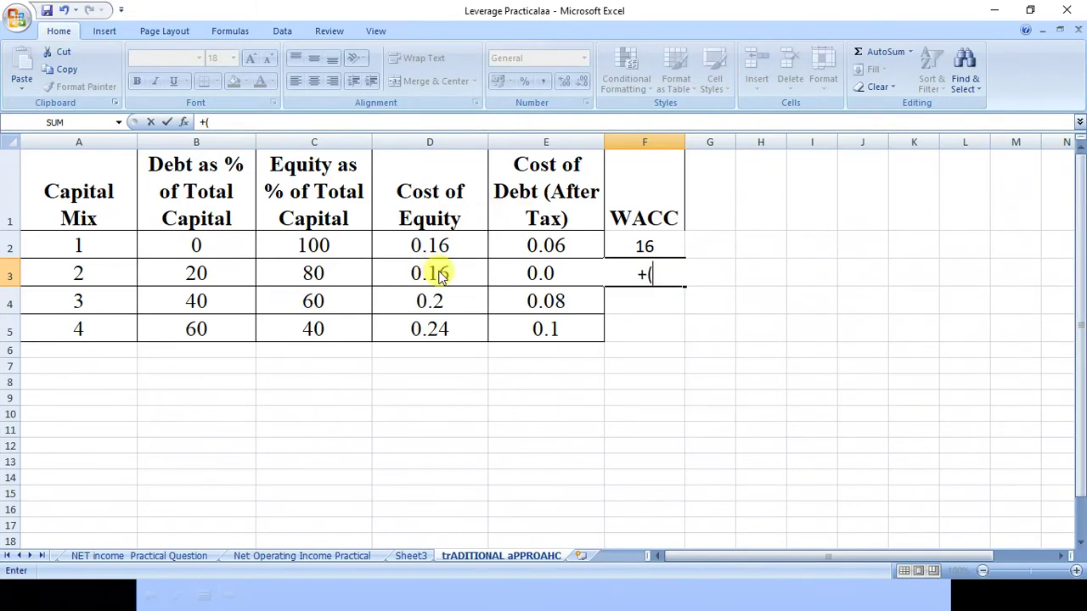
left_click(440, 273)
type("*")
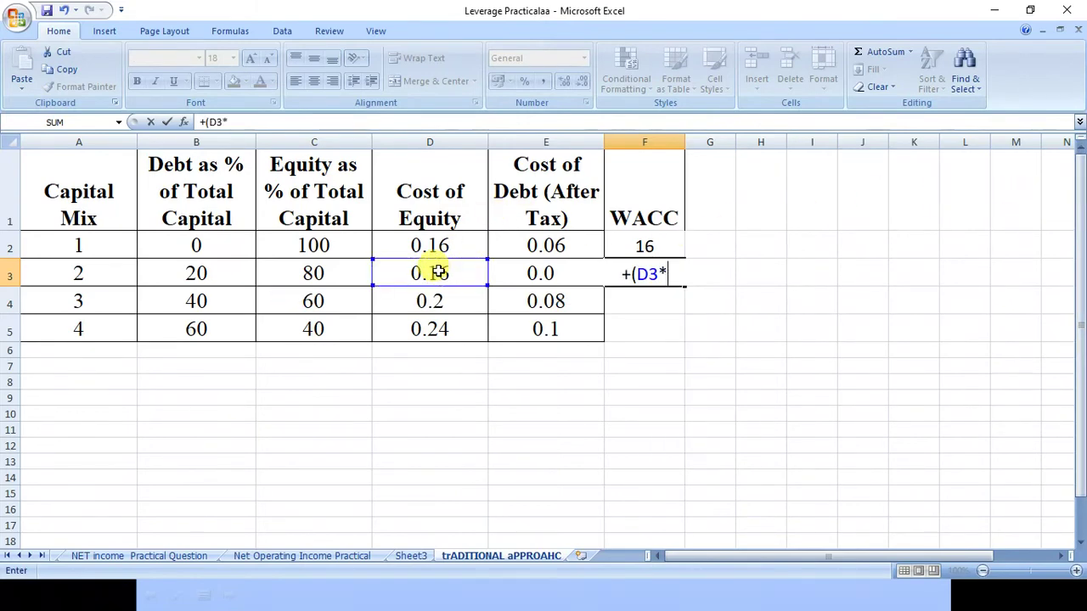
left_click(284, 270)
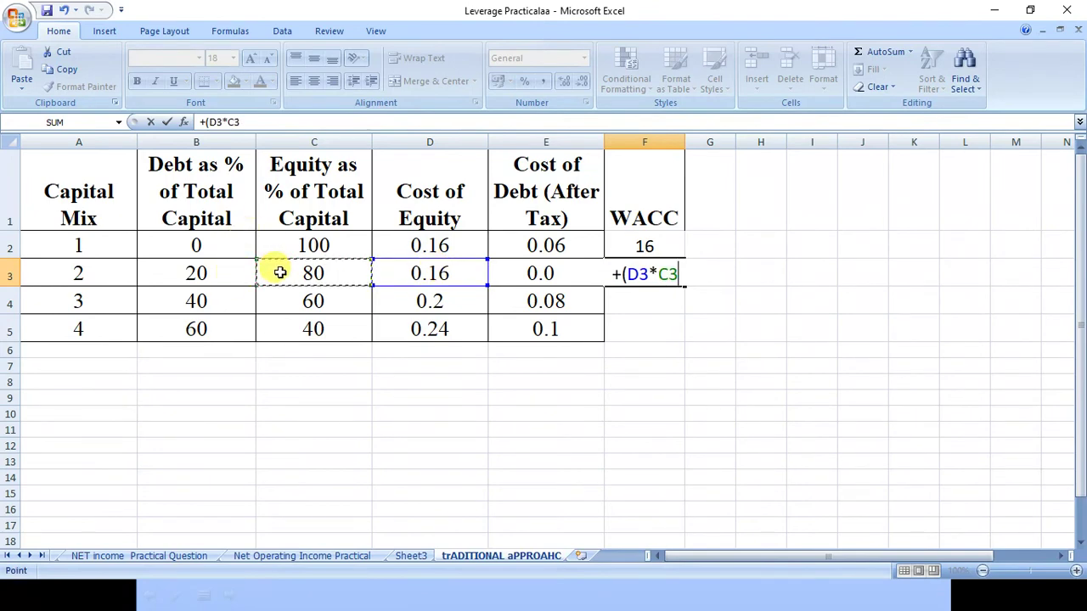
type(")+")
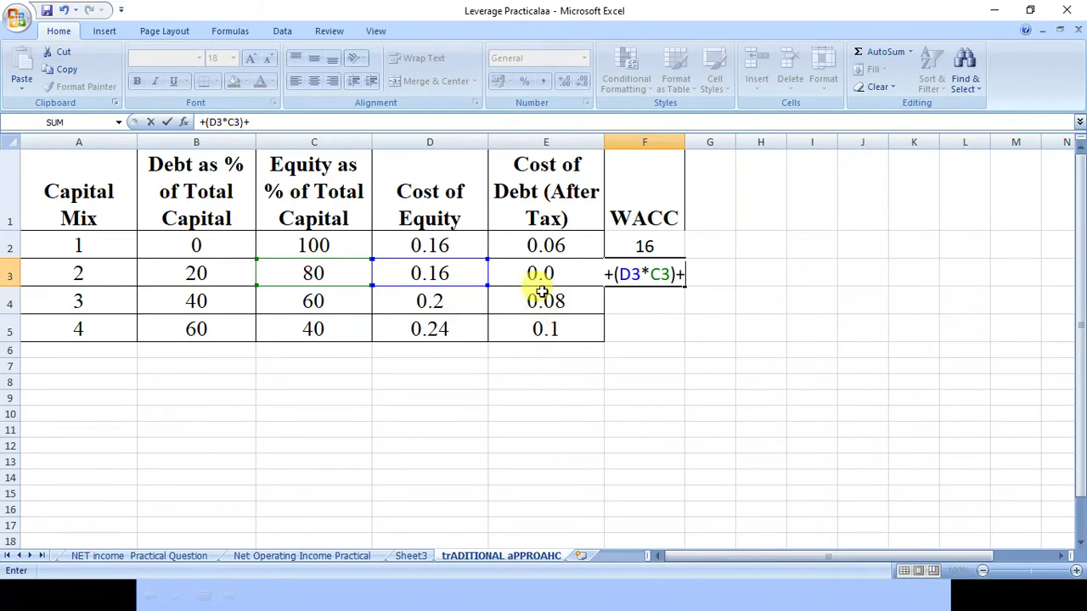
Complete the F3 formula by adding the debt term (E3*B3) and fill it down to F5.
type("(")
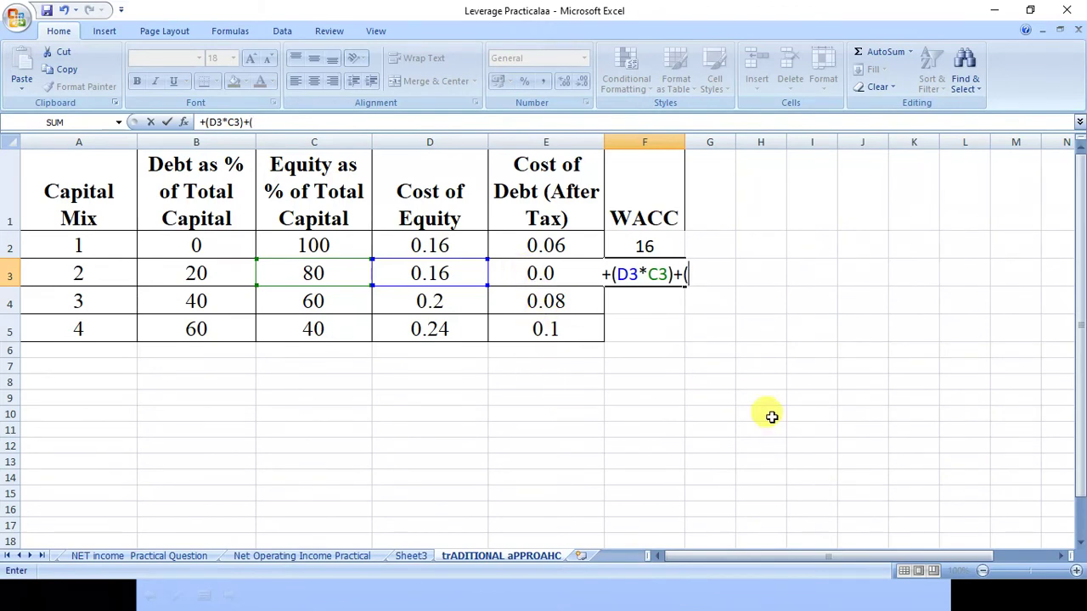
left_click(510, 264)
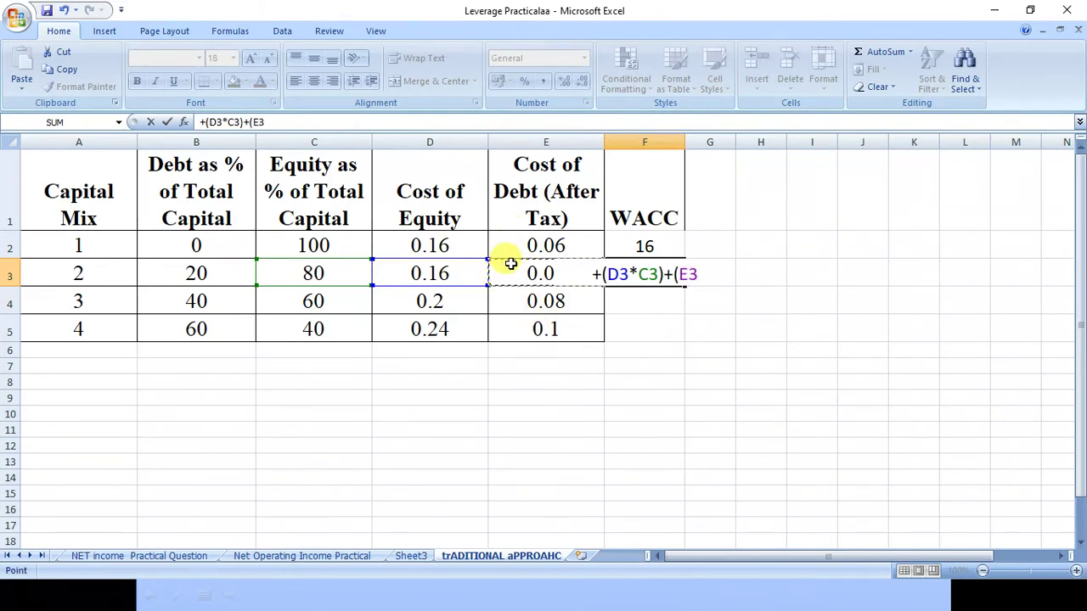
type("*")
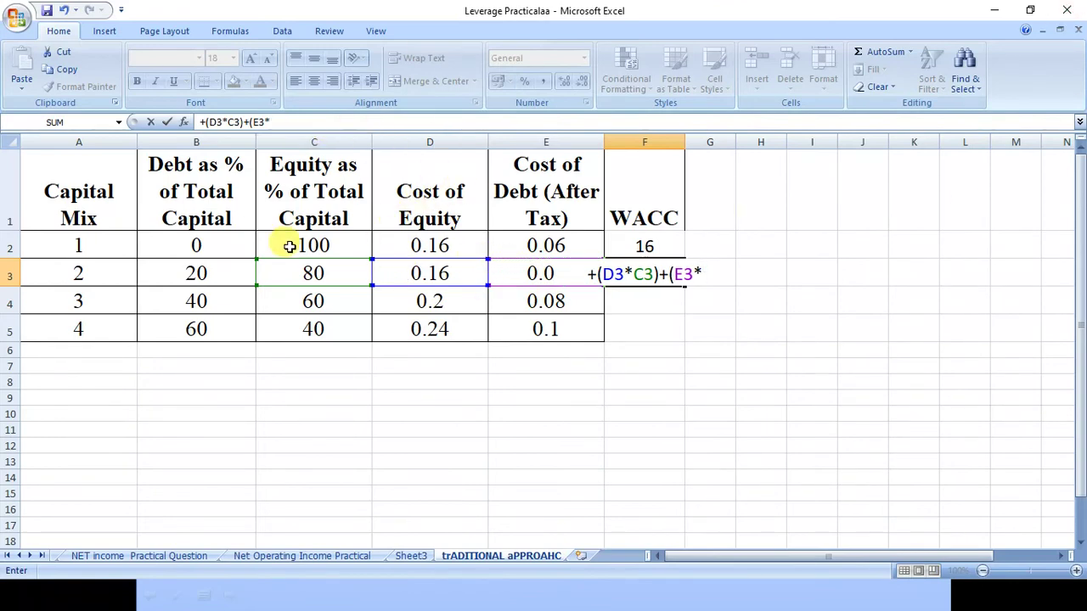
left_click(206, 268)
type(")")
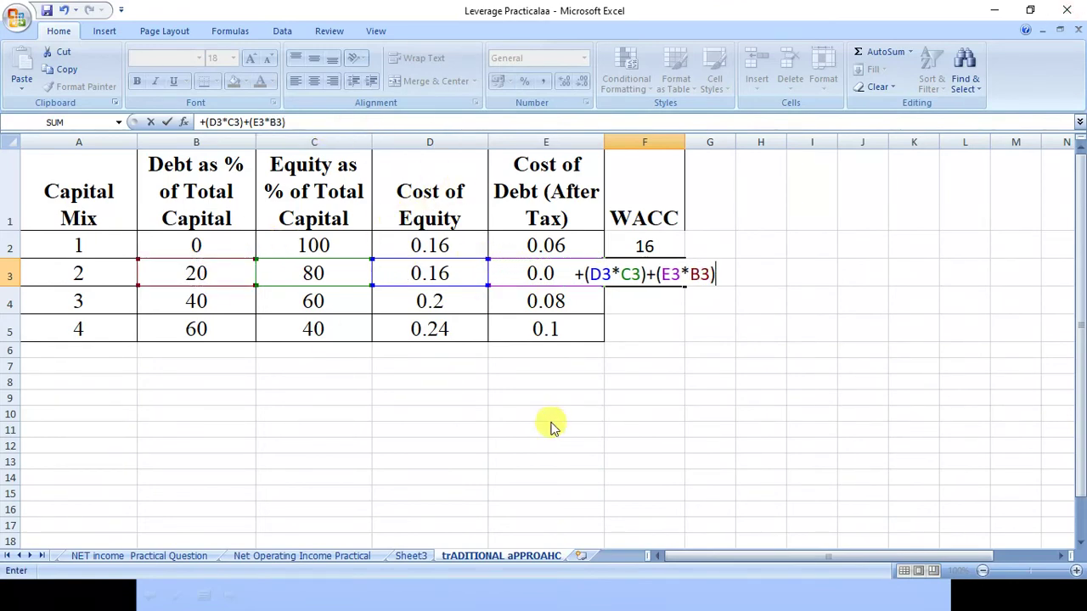
key("Return")
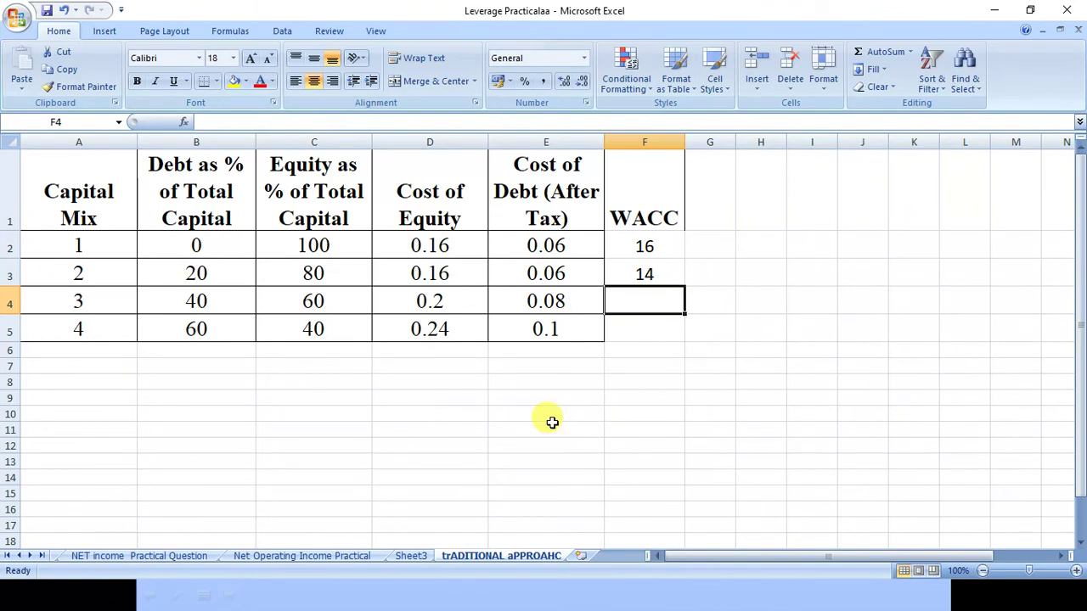
left_click(644, 273)
left_click_drag(685, 287, 689, 336)
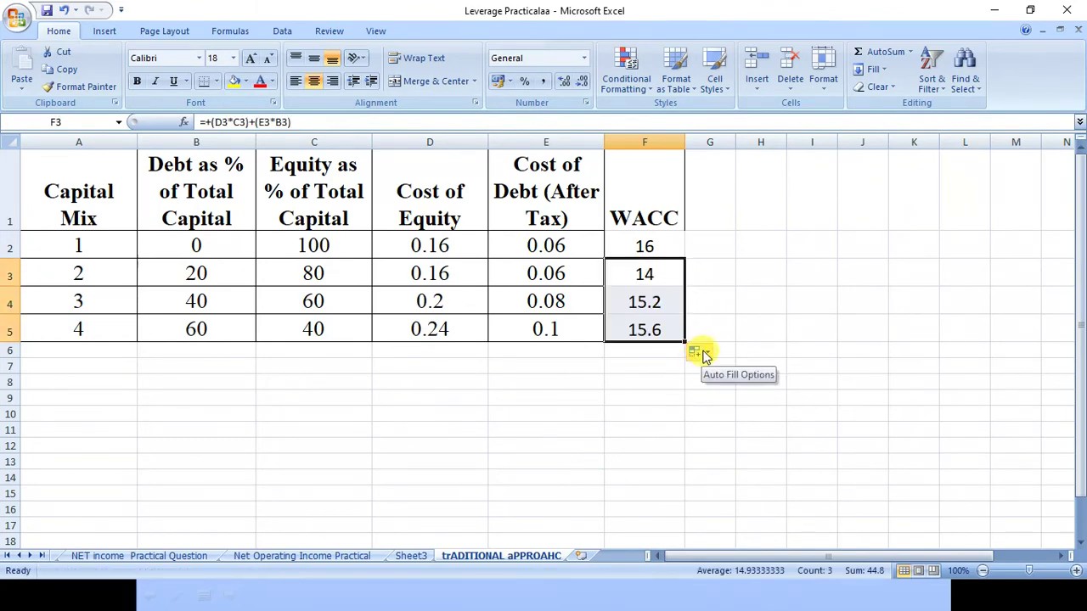
Enter the note Exp in G2 beside the WACC of capital mix 1.
left_click(228, 244)
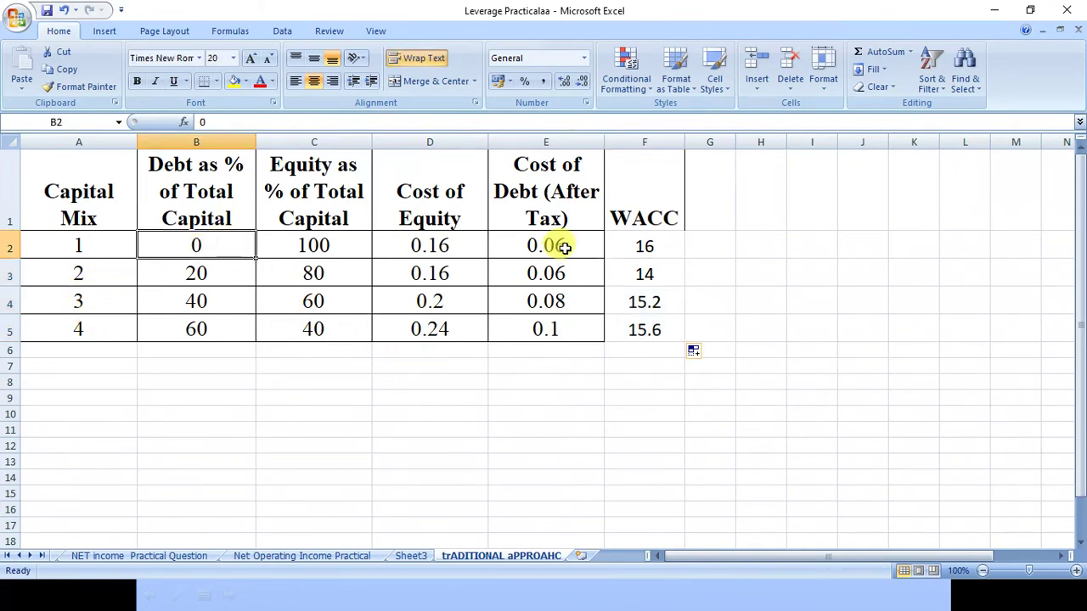
left_click(628, 247)
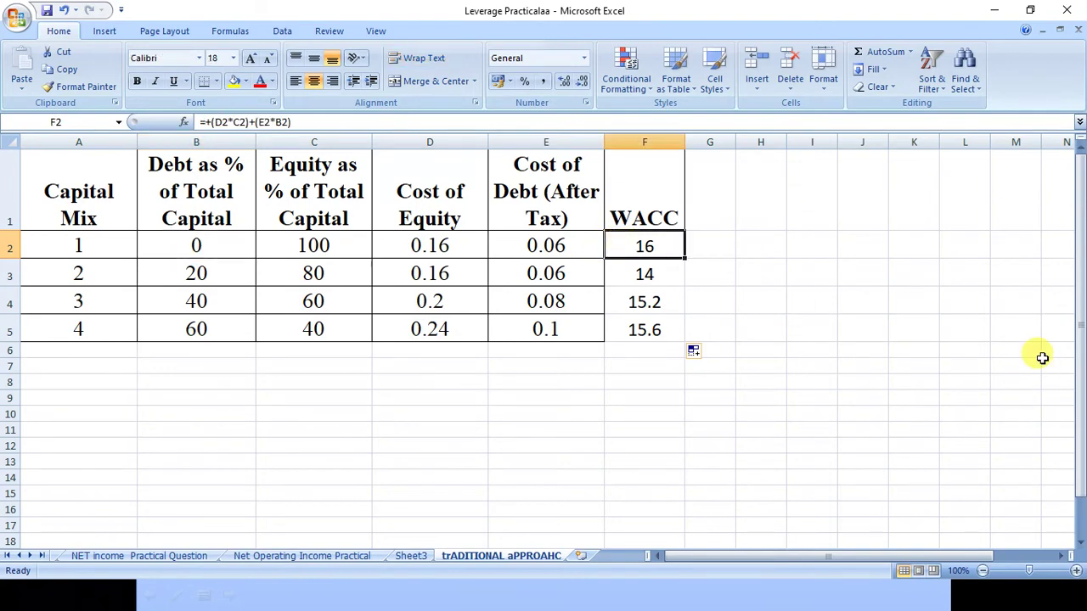
left_click(222, 248)
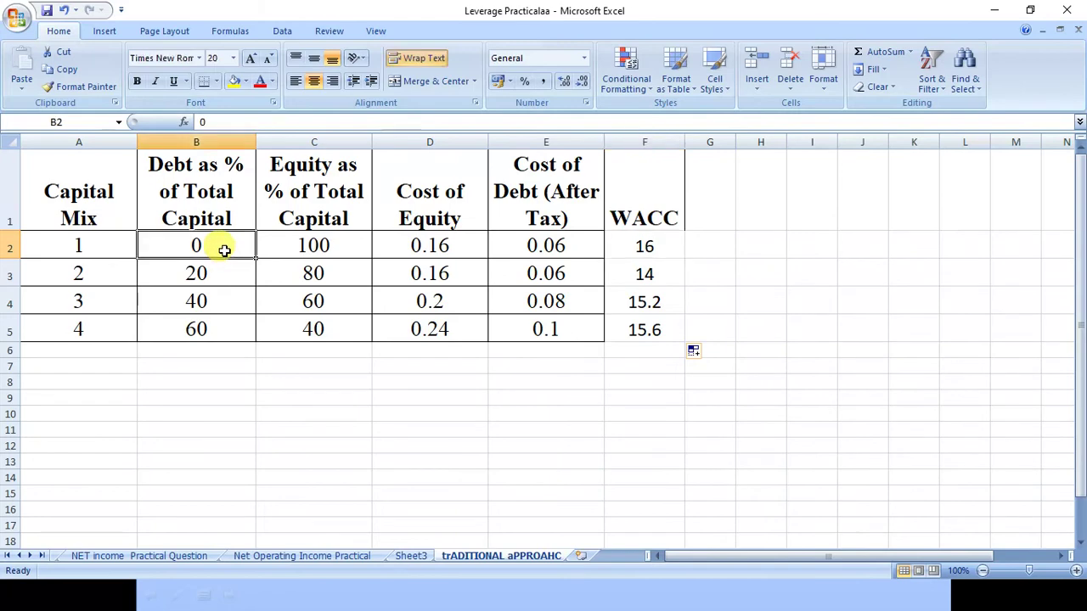
left_click(643, 245)
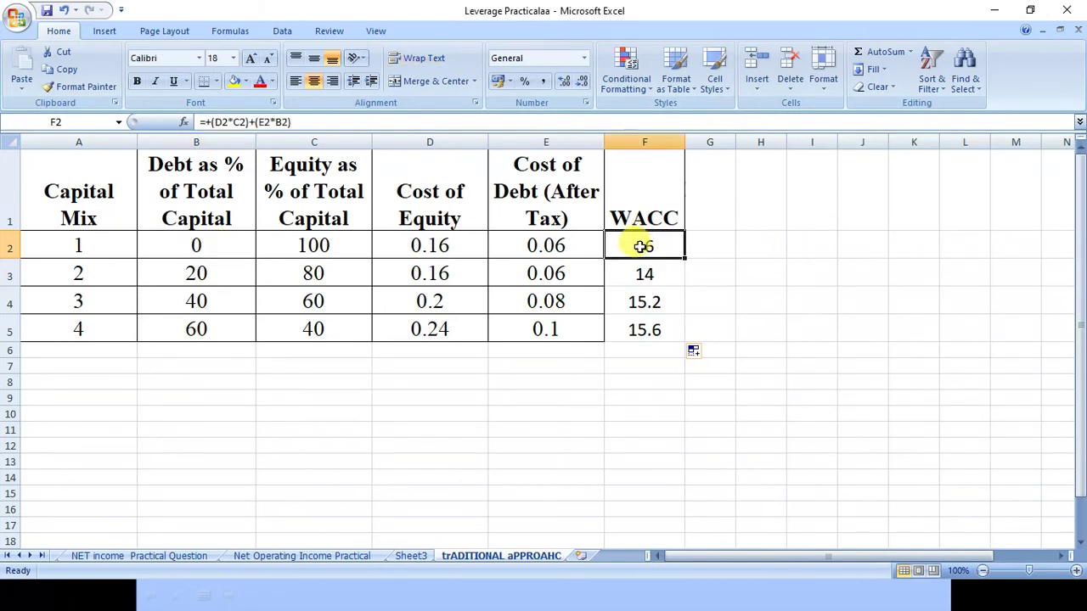
left_click(701, 238)
type("Exp")
key("Return")
Annotate capital mix 2 with Exp in G3 and down in H3.
left_click(647, 247)
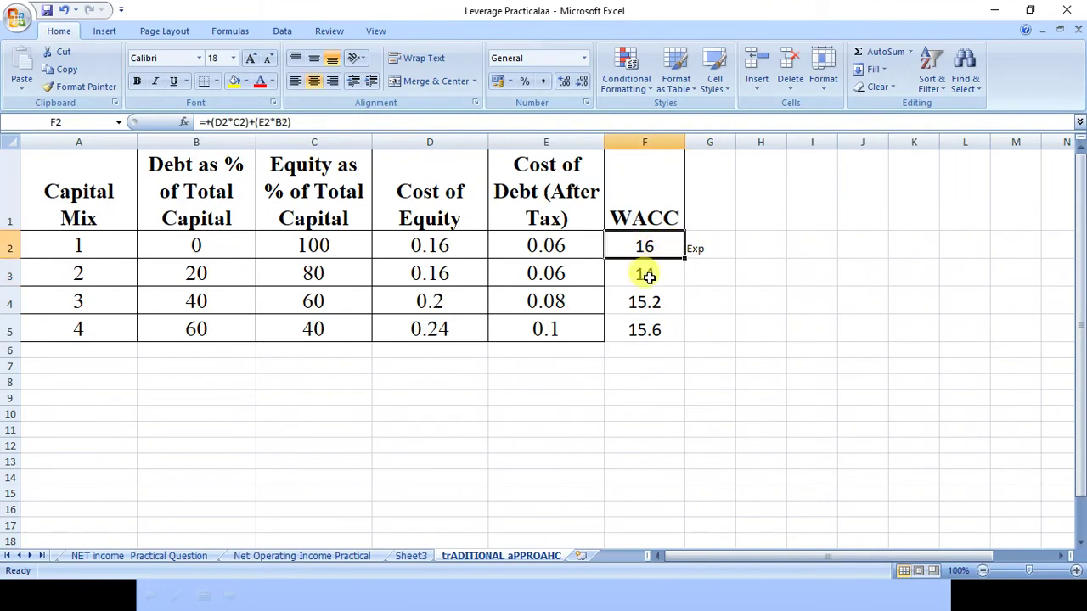
left_click(246, 274)
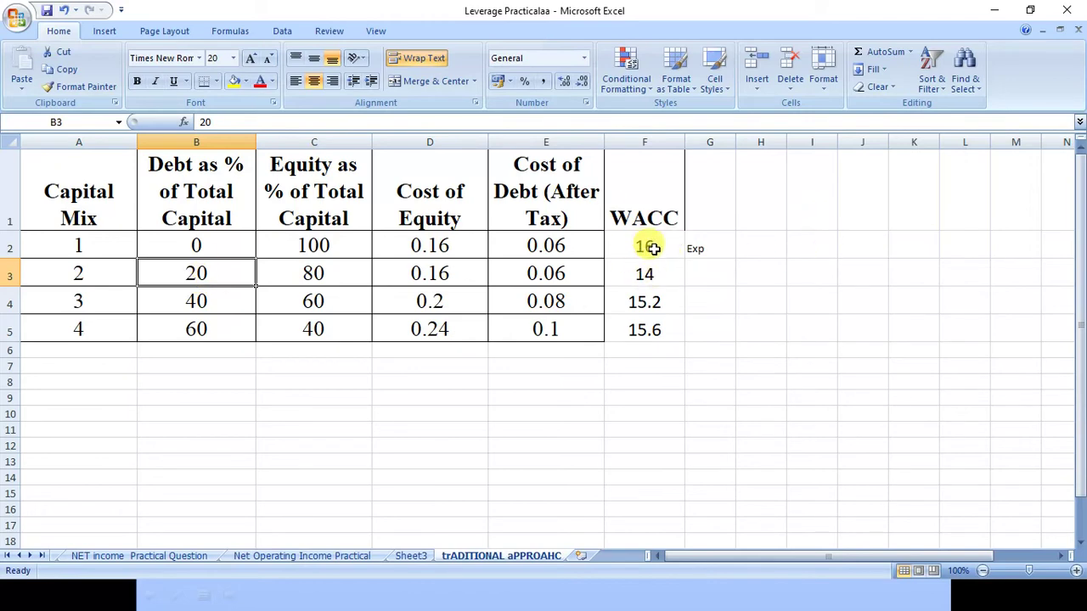
left_click(702, 272)
type("Exp")
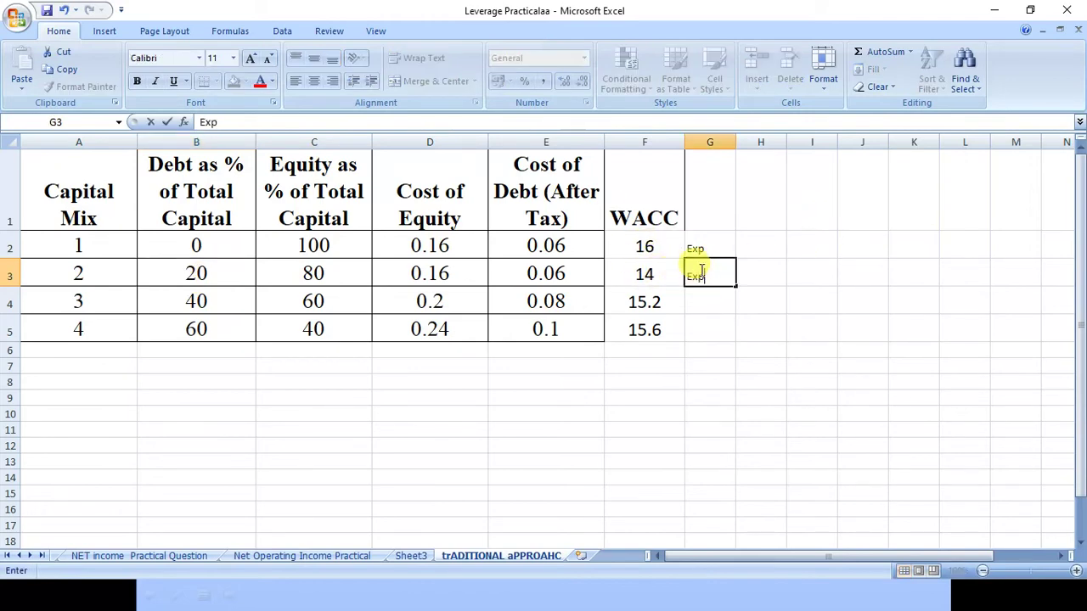
key("Return")
left_click(761, 269)
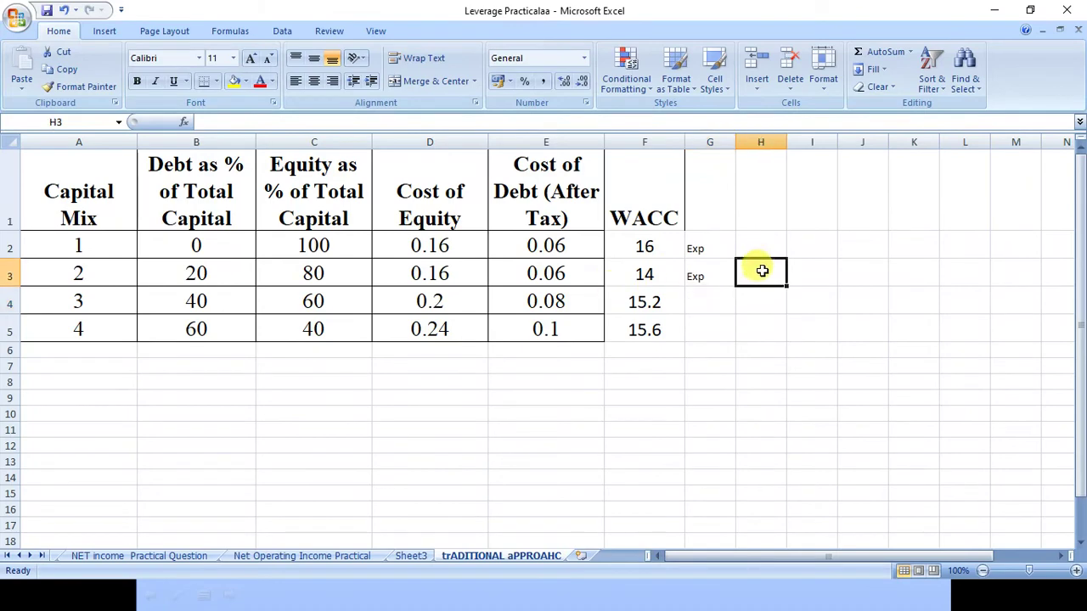
type("down")
key("Return")
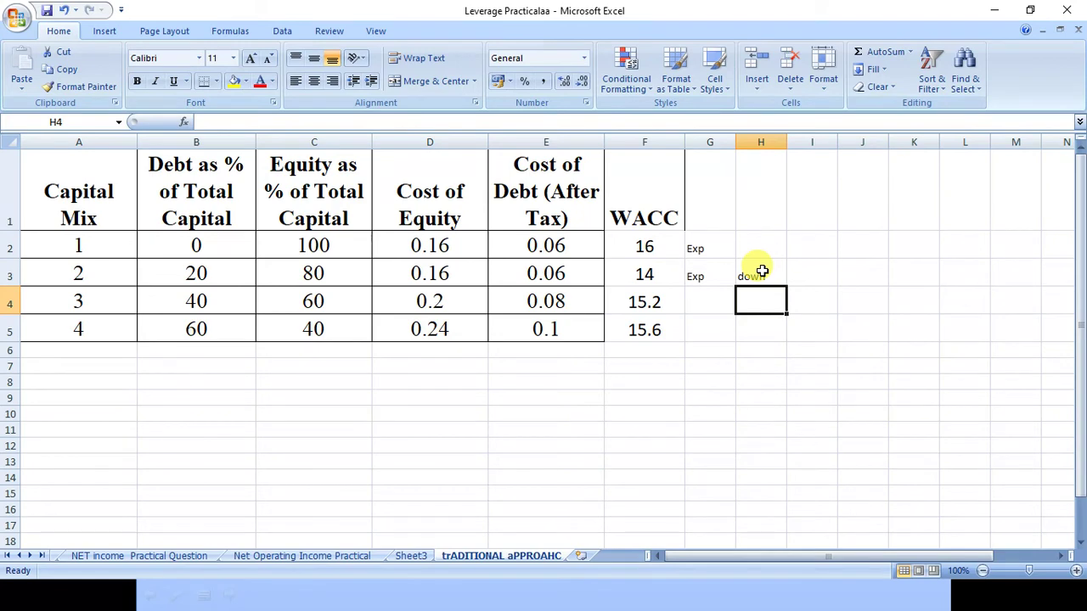
Examine how the debt and equity percentages in columns B and C change from capital mix 1 to 4.
left_click(76, 269)
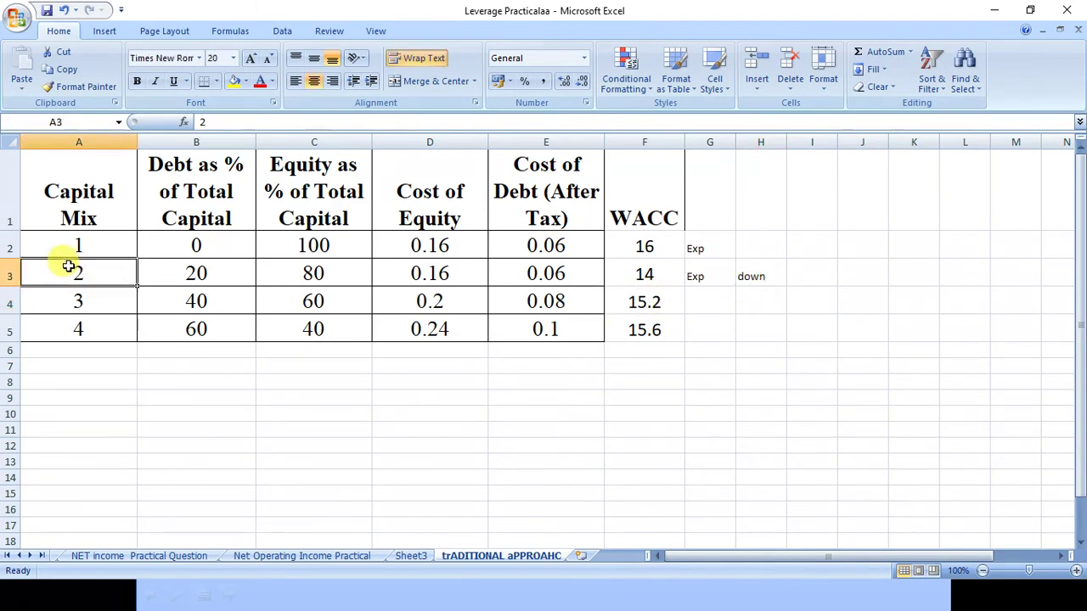
left_click(157, 311)
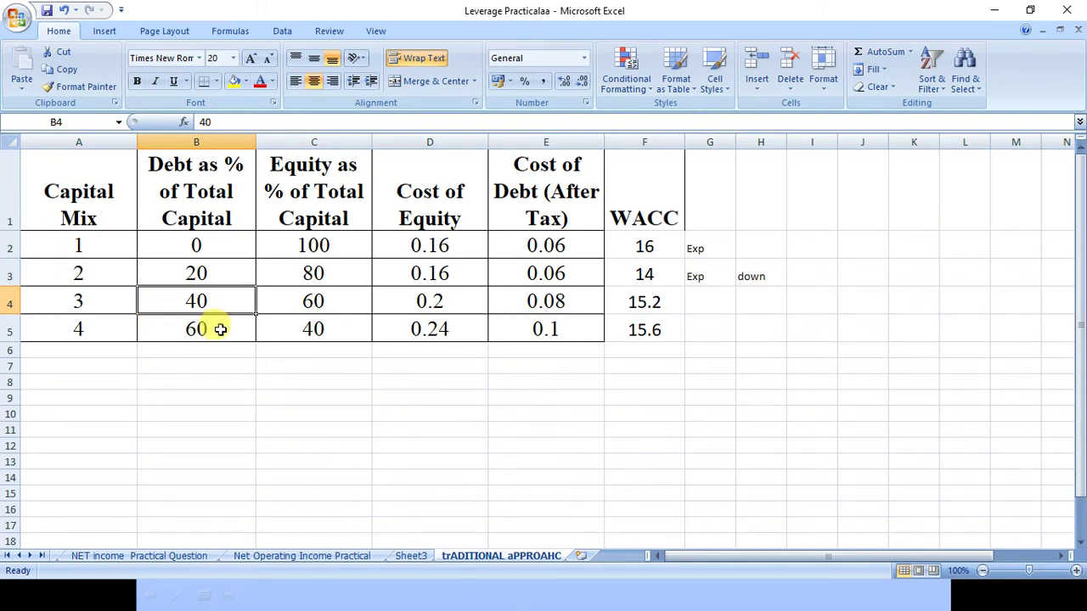
left_click(295, 304)
left_click_drag(189, 243, 307, 245)
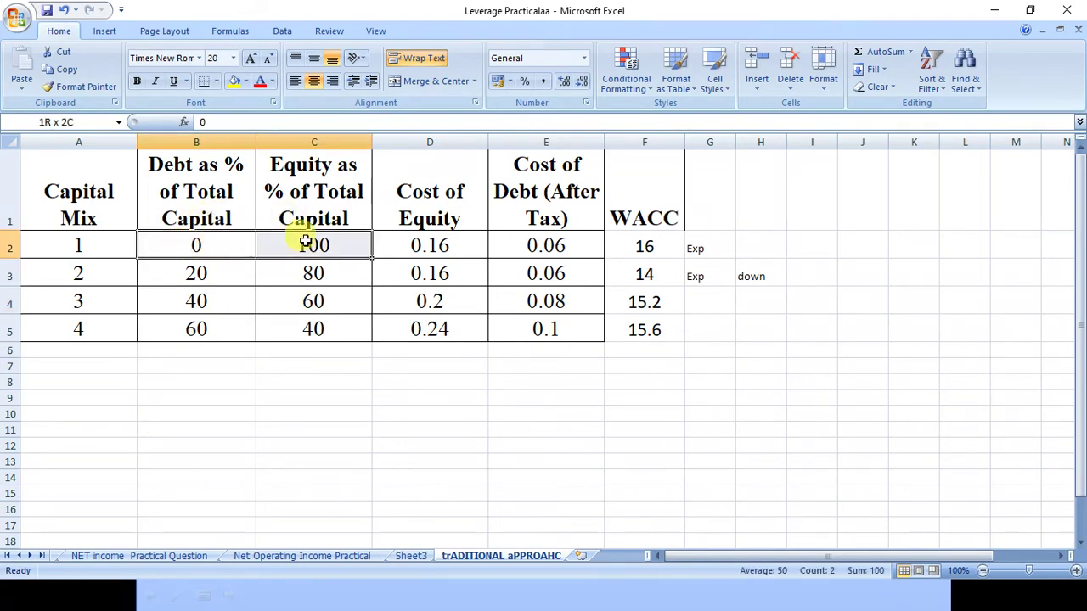
left_click(208, 247)
left_click(288, 245)
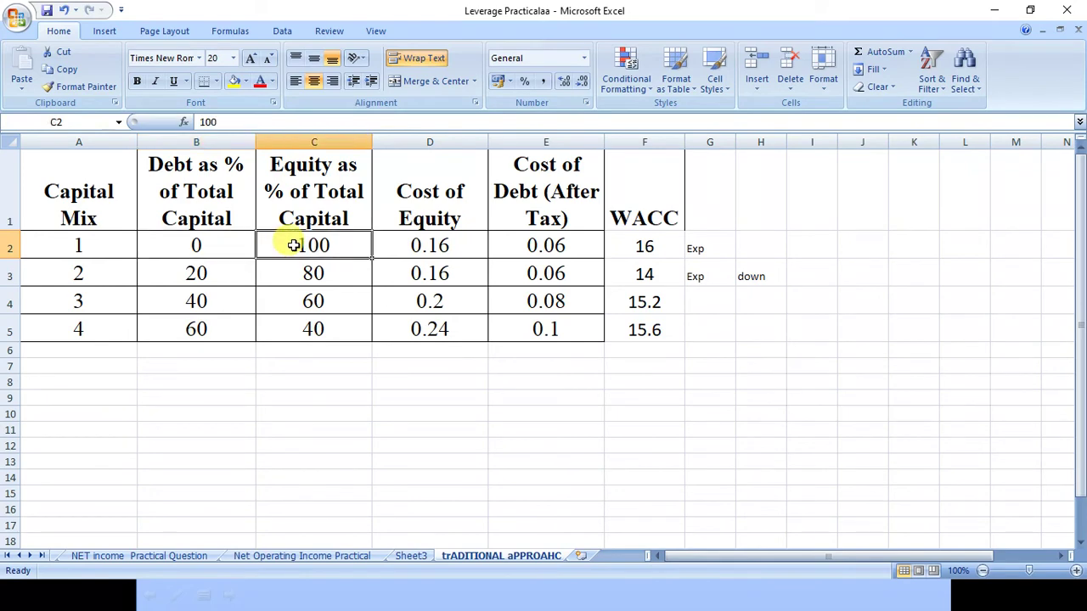
left_click(213, 267)
left_click(284, 278)
left_click(208, 304)
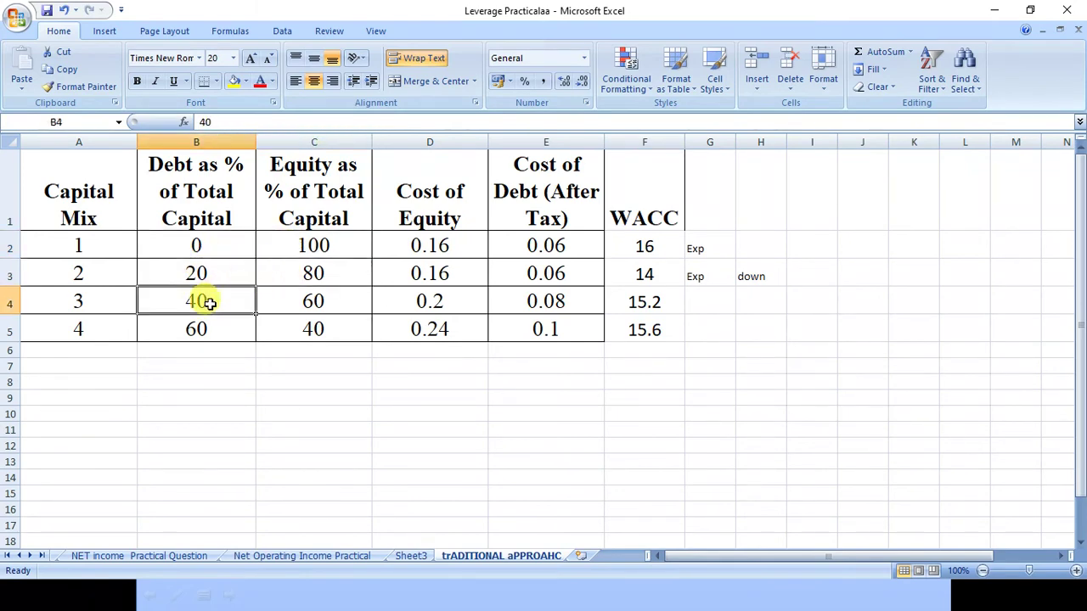
left_click(273, 300)
left_click(230, 325)
left_click(273, 332)
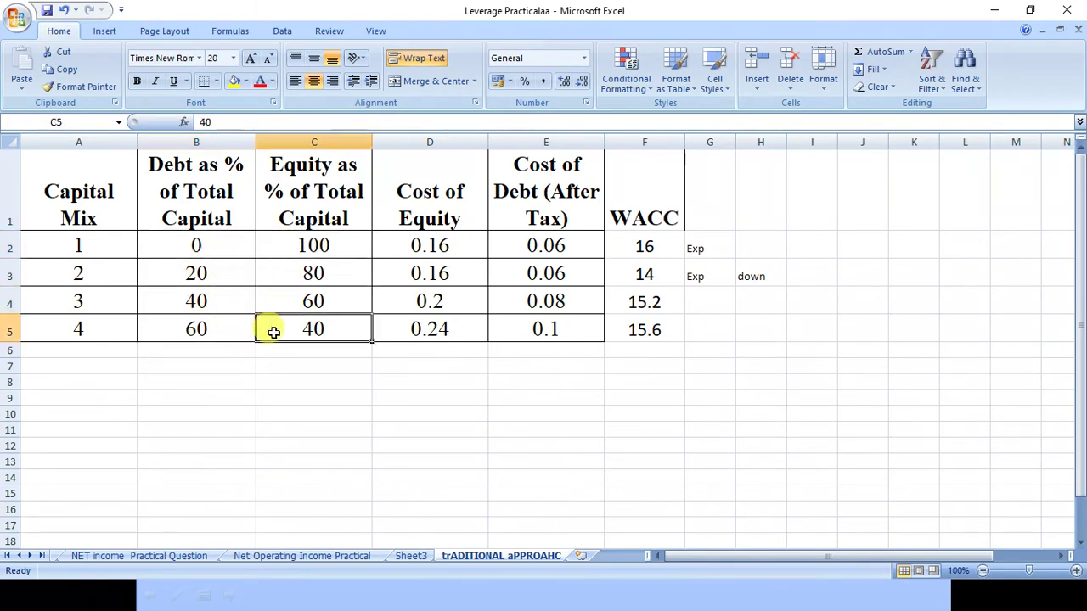
left_click(219, 281)
left_click(220, 307)
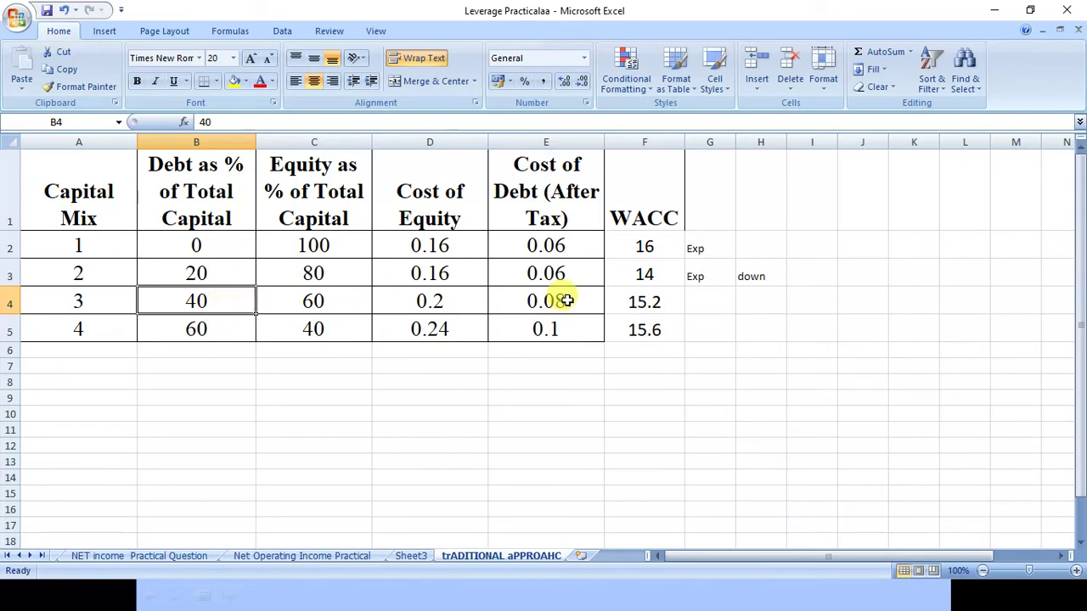
Annotate capital mix 3 with Exp in G4 and increse in H4.
left_click(641, 301)
left_click(713, 300)
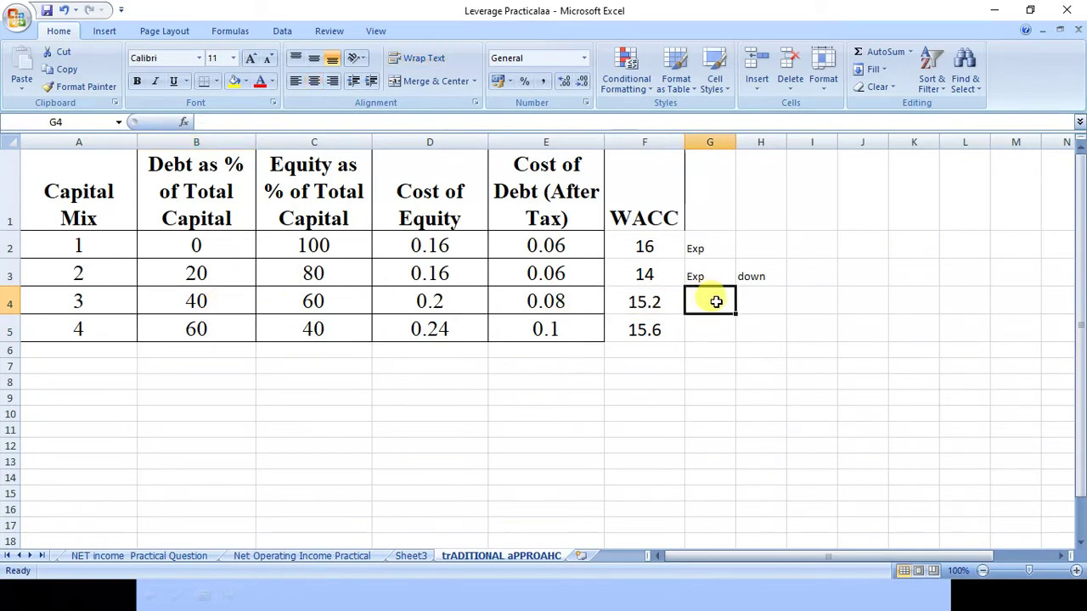
type("Exp")
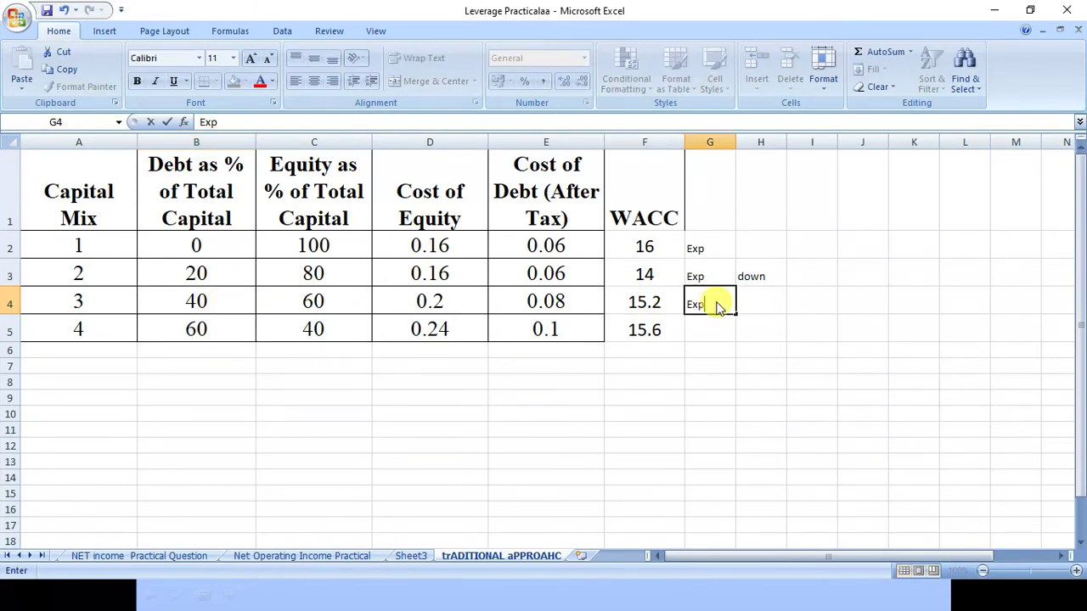
key("Tab")
key("Tab")
key("Left")
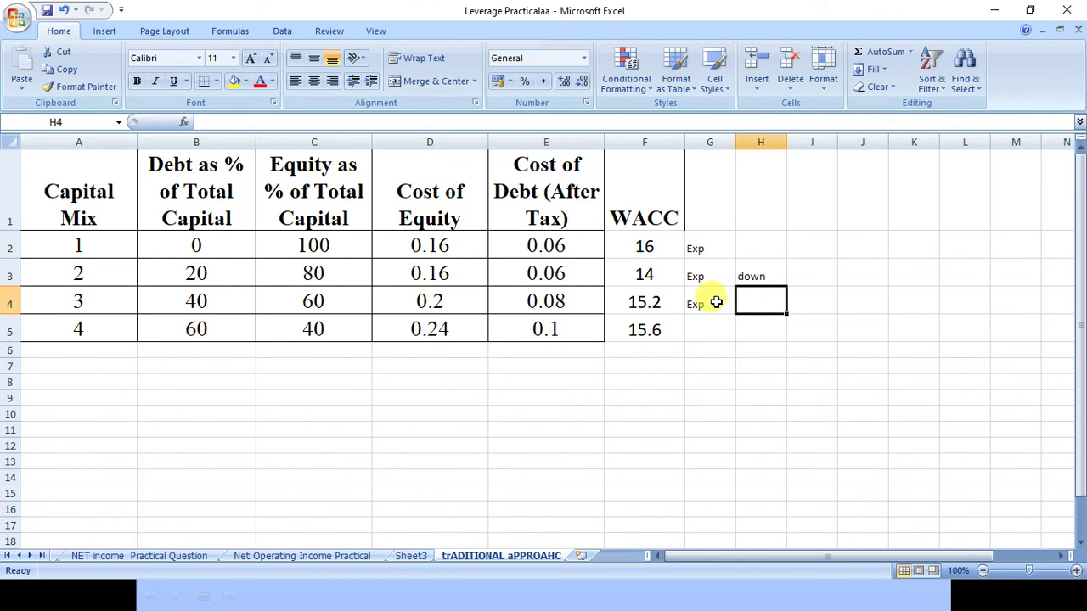
type("d")
key("BackSpace")
type("increse")
key("Return")
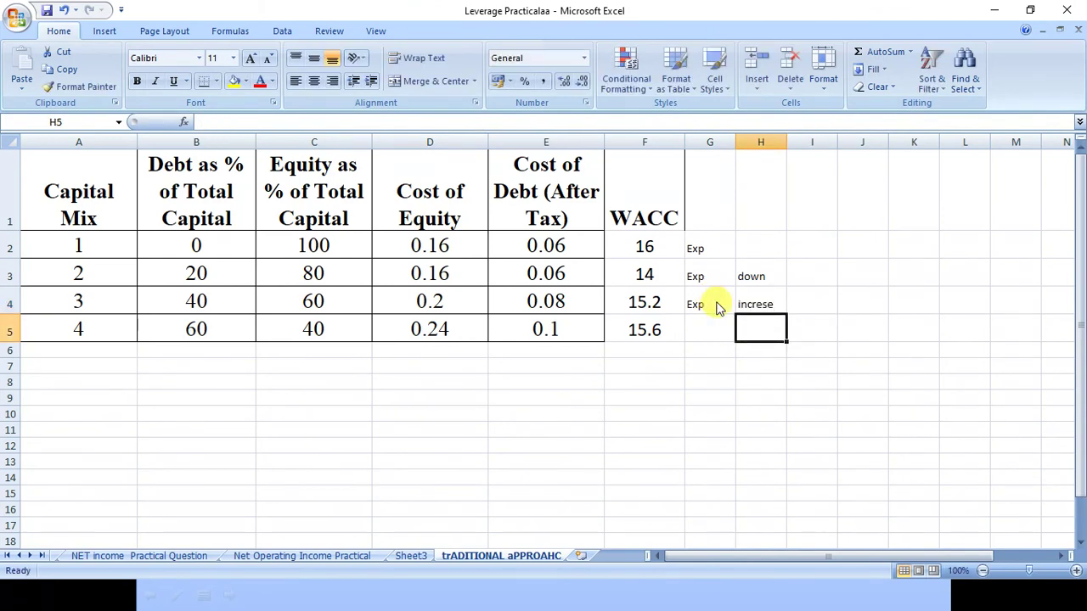
Compare the debt percentages of capital mixes 1 and 2 with the WACC in F3.
left_click(216, 246)
left_click(216, 270)
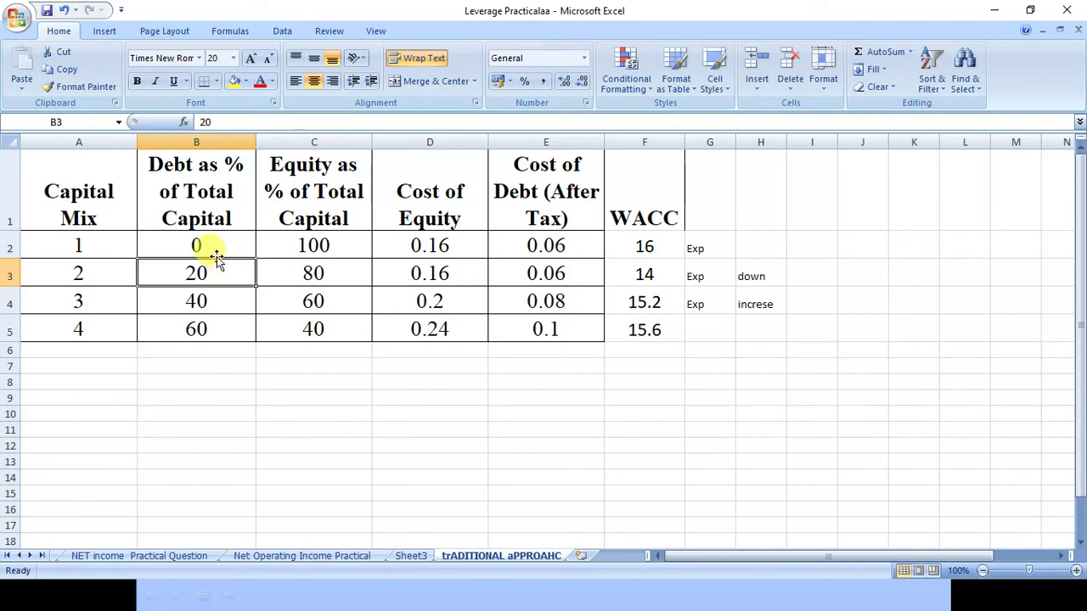
left_click(671, 272)
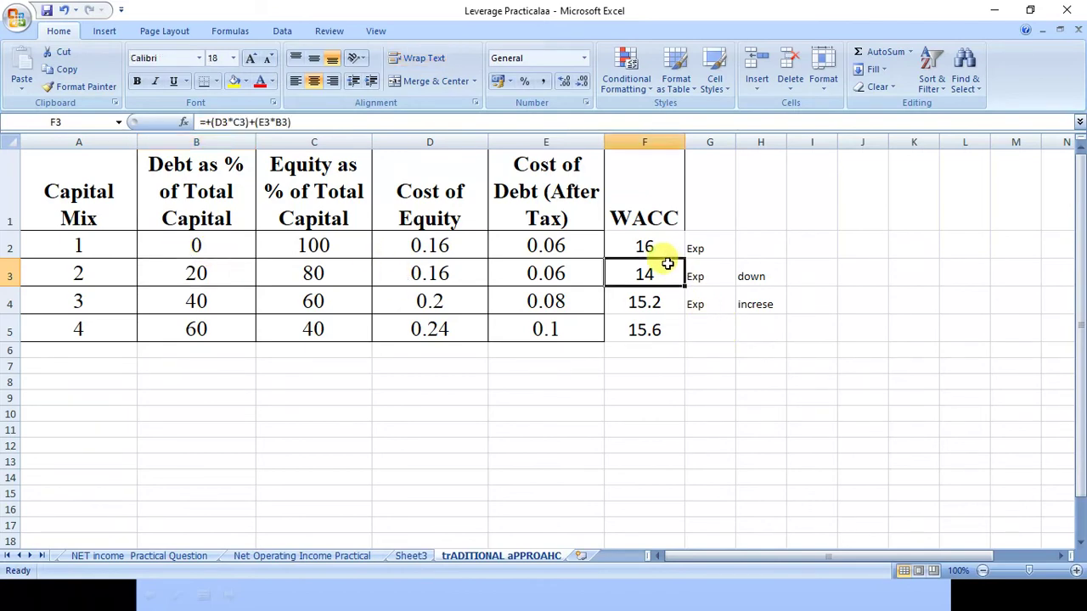
Compare the debt percentages of capital mixes 3 and 4 in B4 and B5 with their WACC in F4 and F5.
left_click(242, 283)
left_click(221, 303)
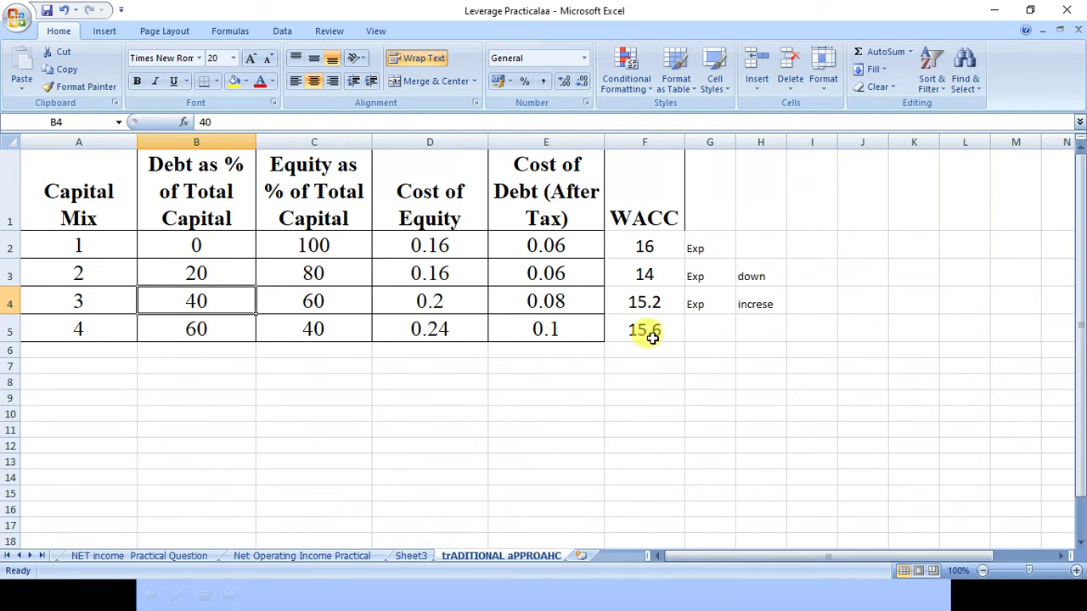
left_click(645, 299)
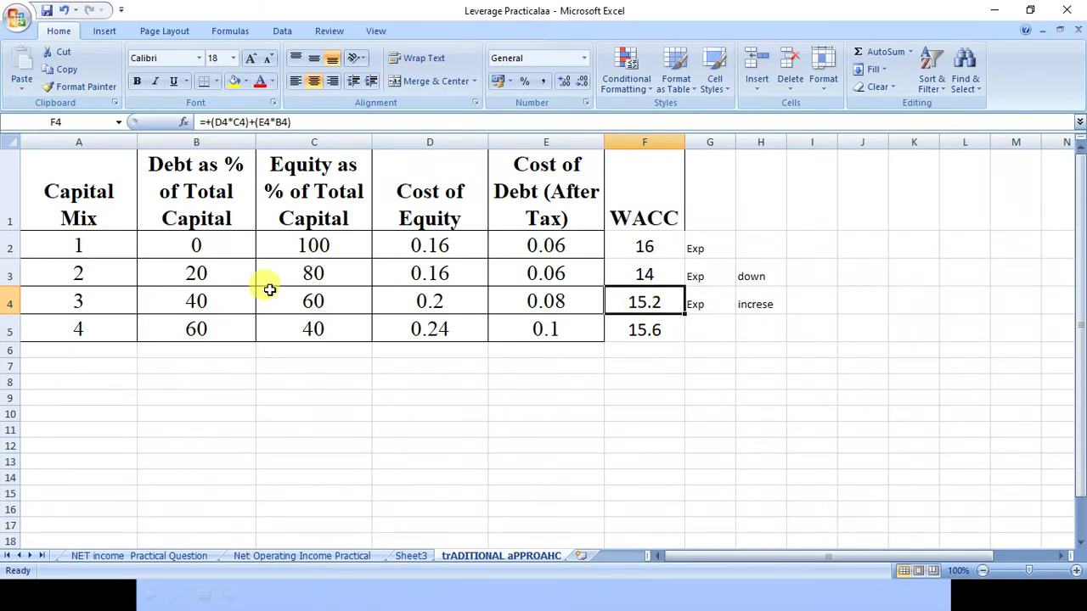
left_click(208, 331)
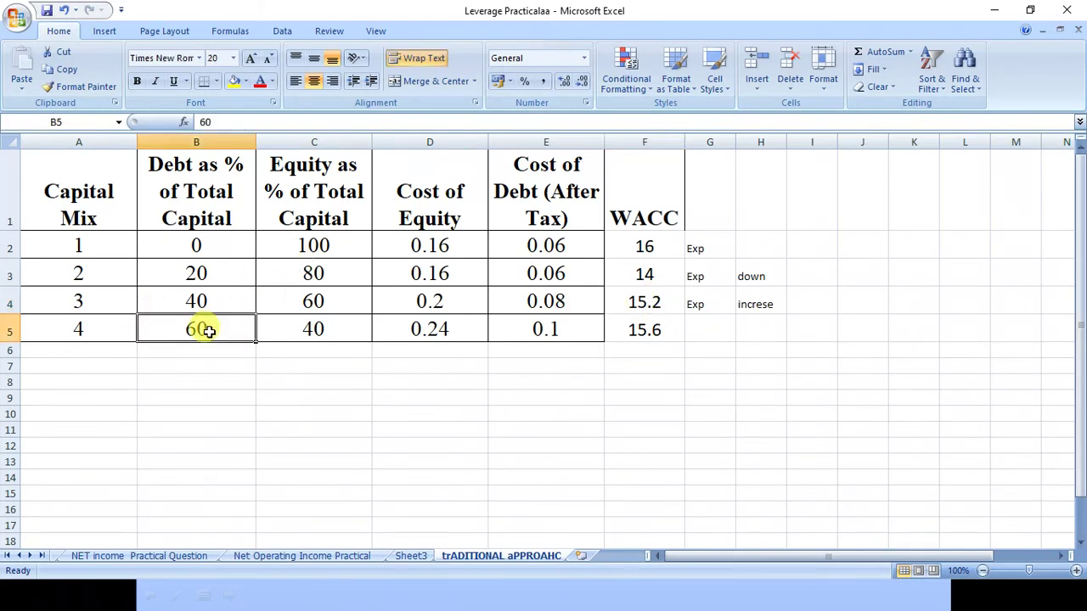
left_click(665, 330)
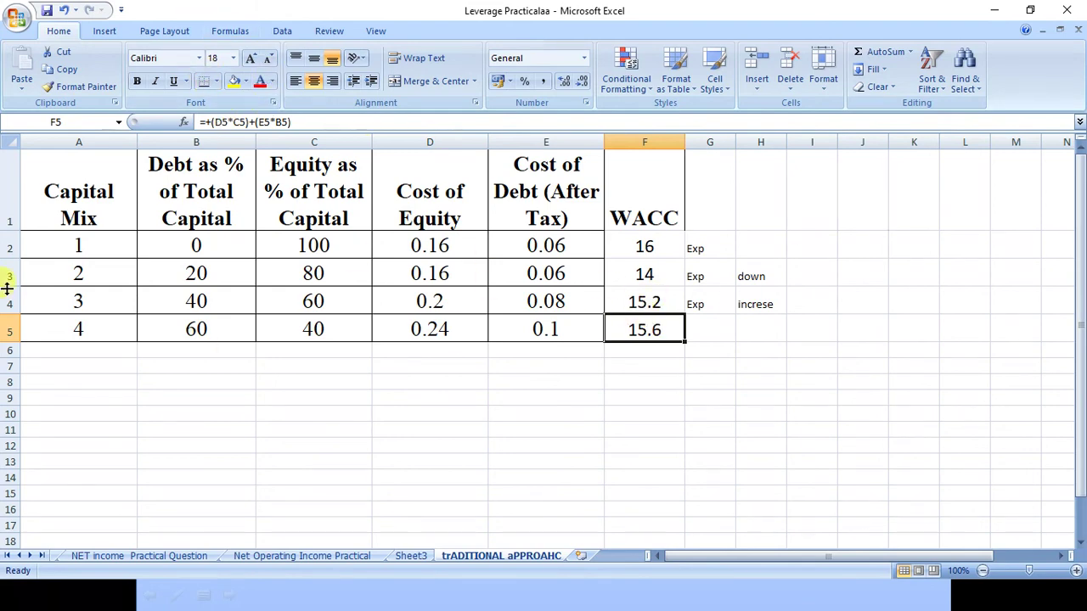
Highlight the capital mix 2 row, A3:F3, with a yellow fill to mark it as the best mix.
left_click(54, 274)
left_click_drag(54, 274, 660, 270)
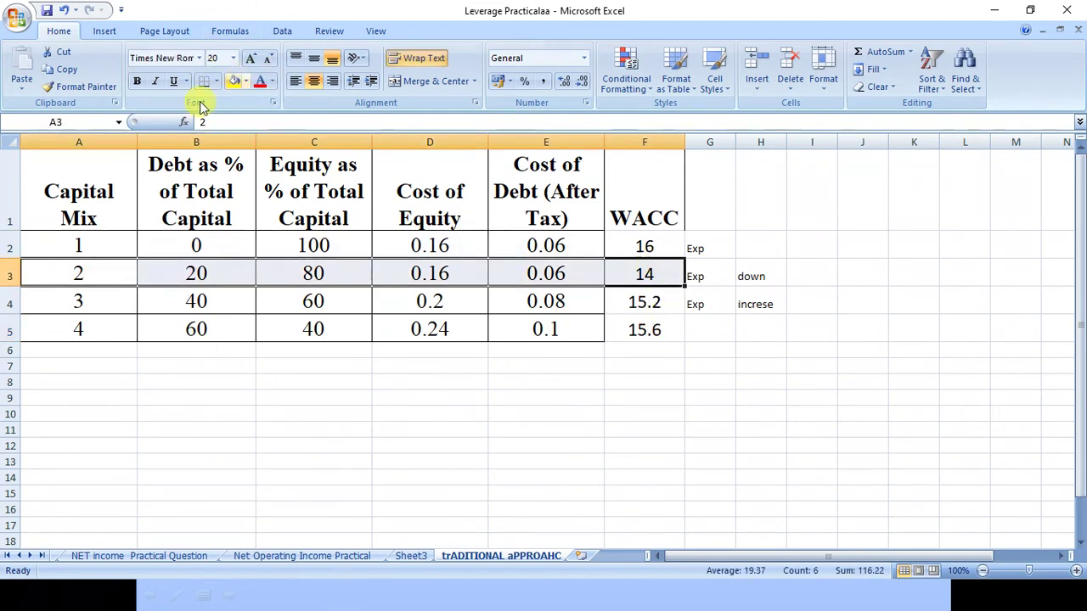
left_click(232, 85)
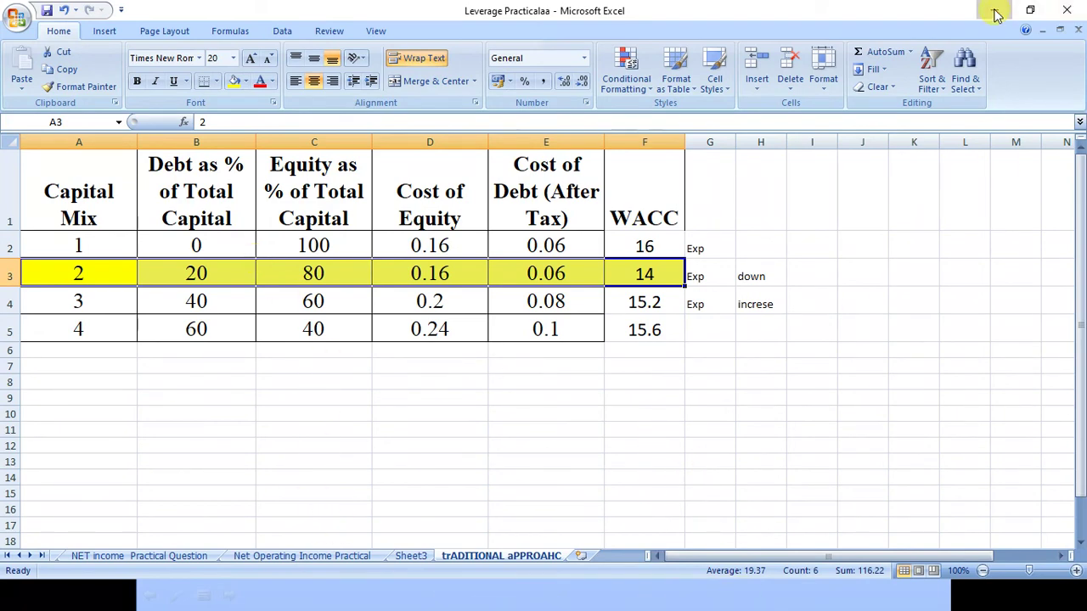
Switch from the workbook to the PowerPoint slide show and end it, discarding the ink annotations.
left_click(1068, 9)
key("Escape")
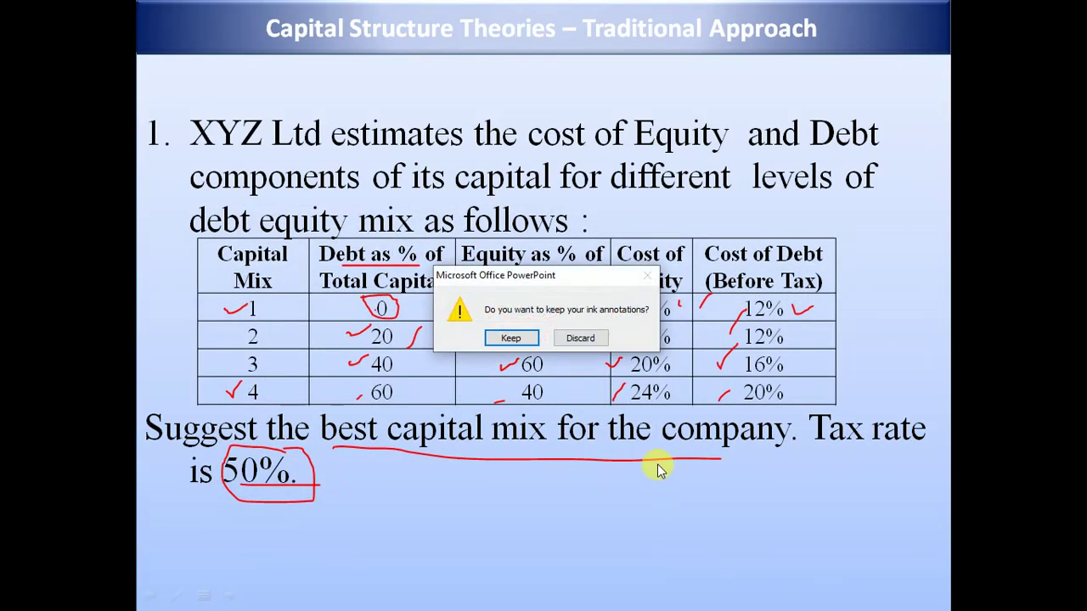
left_click(582, 340)
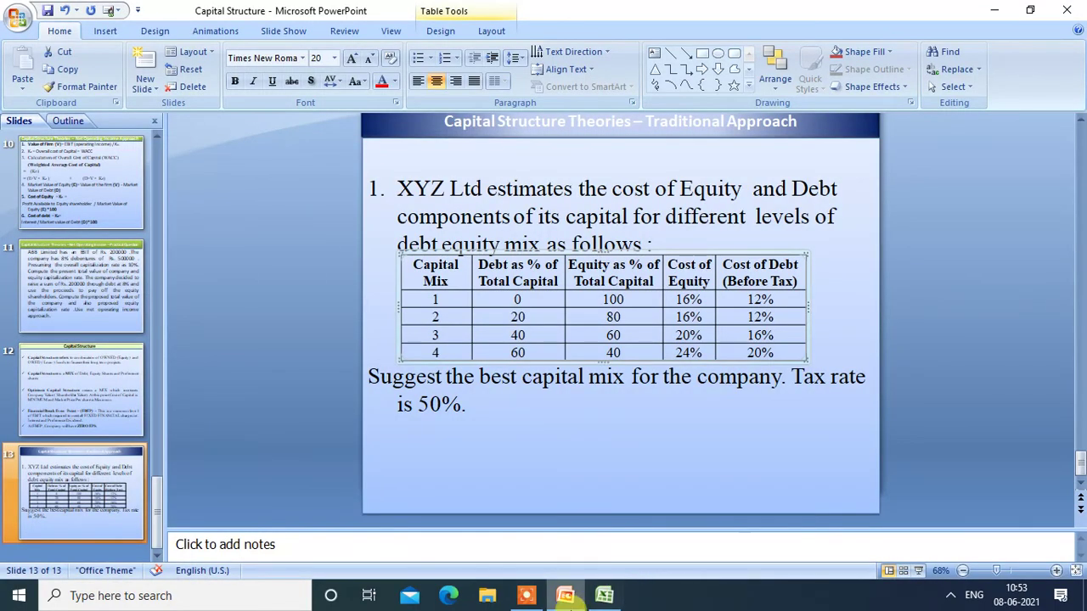